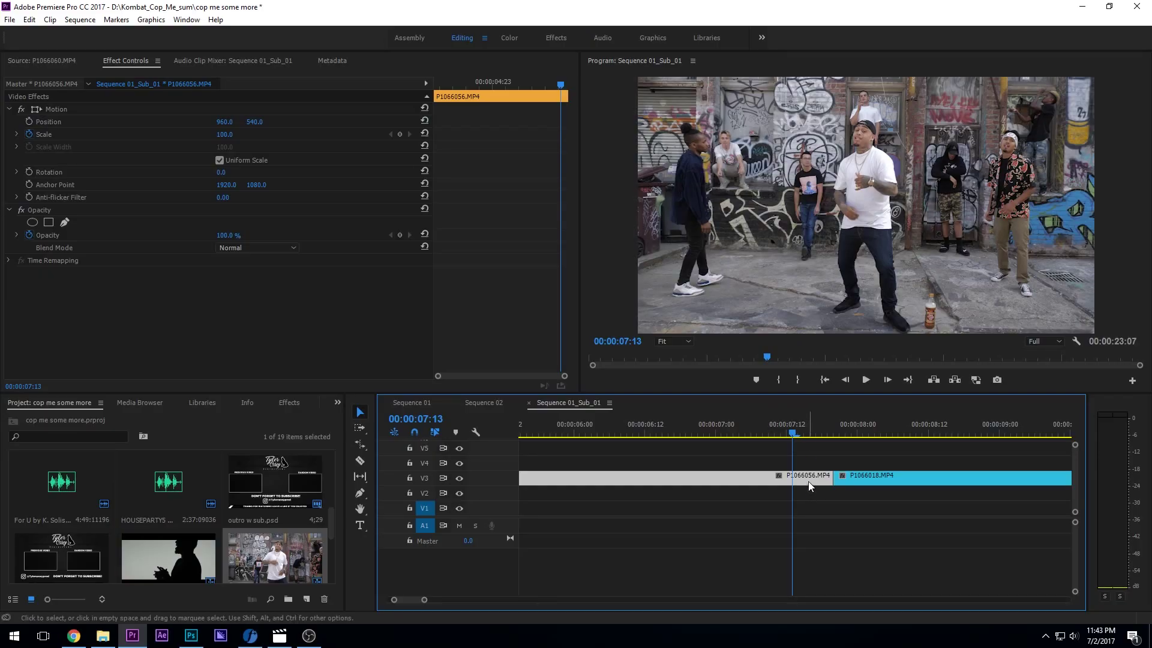
Step: Move clip P1066056.MP4 from track V3 down to V2 and split it a few frames before its end
drag(808, 481, 809, 499)
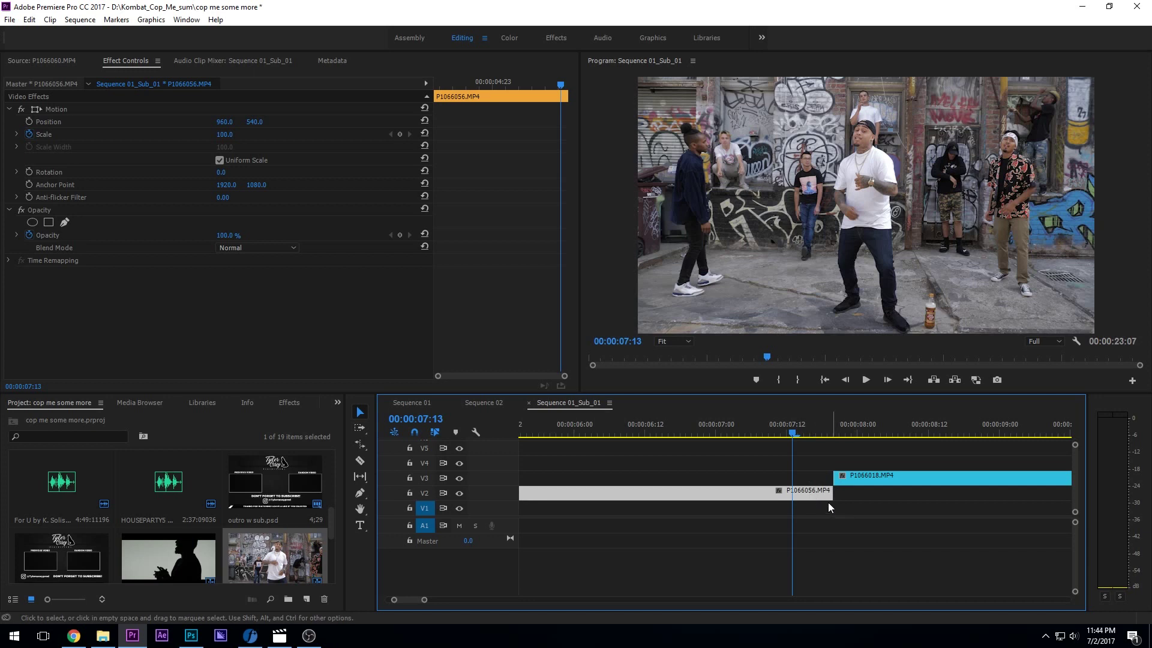
key(c)
click(810, 493)
key(v)
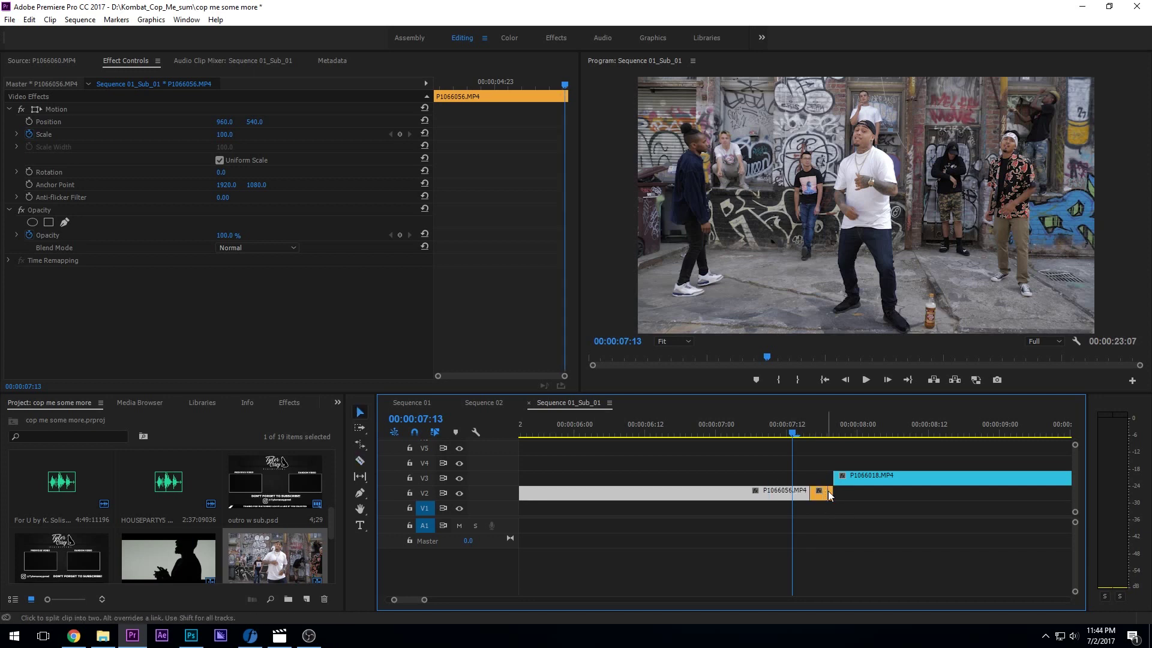
Step: Extend the split-off end piece of P1066056.MP4, then rate-stretch it back to the start of P1066018.MP4 at 550% speed
drag(830, 492, 949, 495)
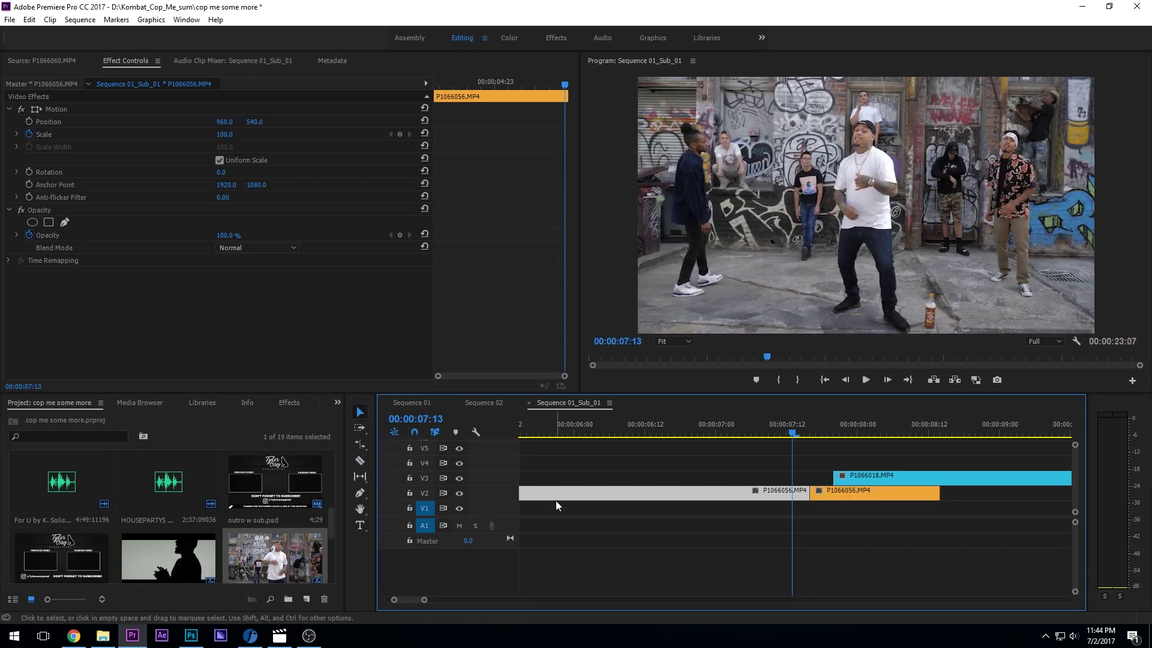
click(358, 445)
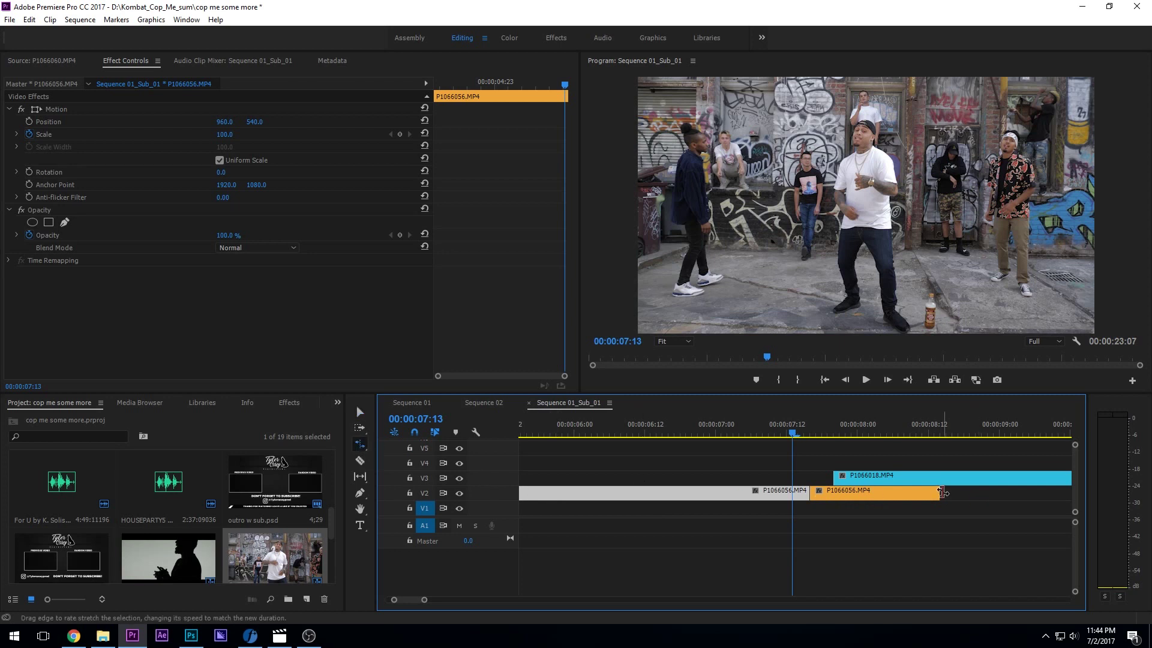
drag(938, 493, 833, 491)
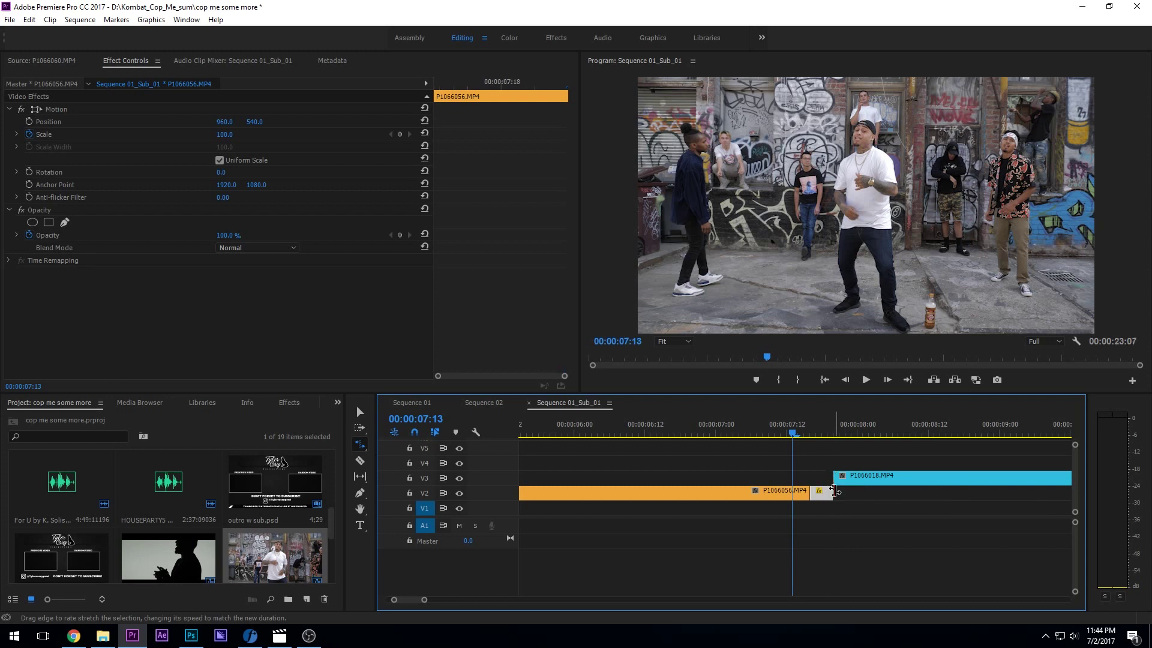
Step: Split P1066018.MP4 a few frames after its start and speed up the short opening piece with Rate Stretch
key(c)
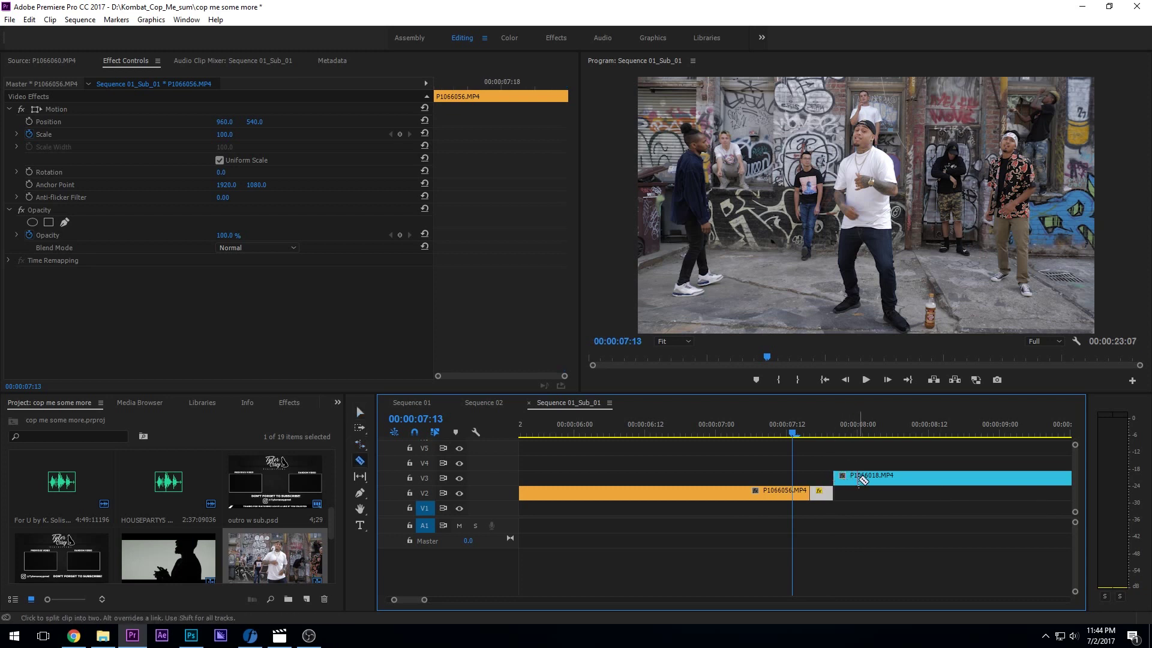
click(859, 478)
key(v)
mouse_move(828, 478)
mouse_down()
mouse_move(694, 478)
mouse_move(833, 487)
mouse_up()
key(r)
key(minus)
key(minus)
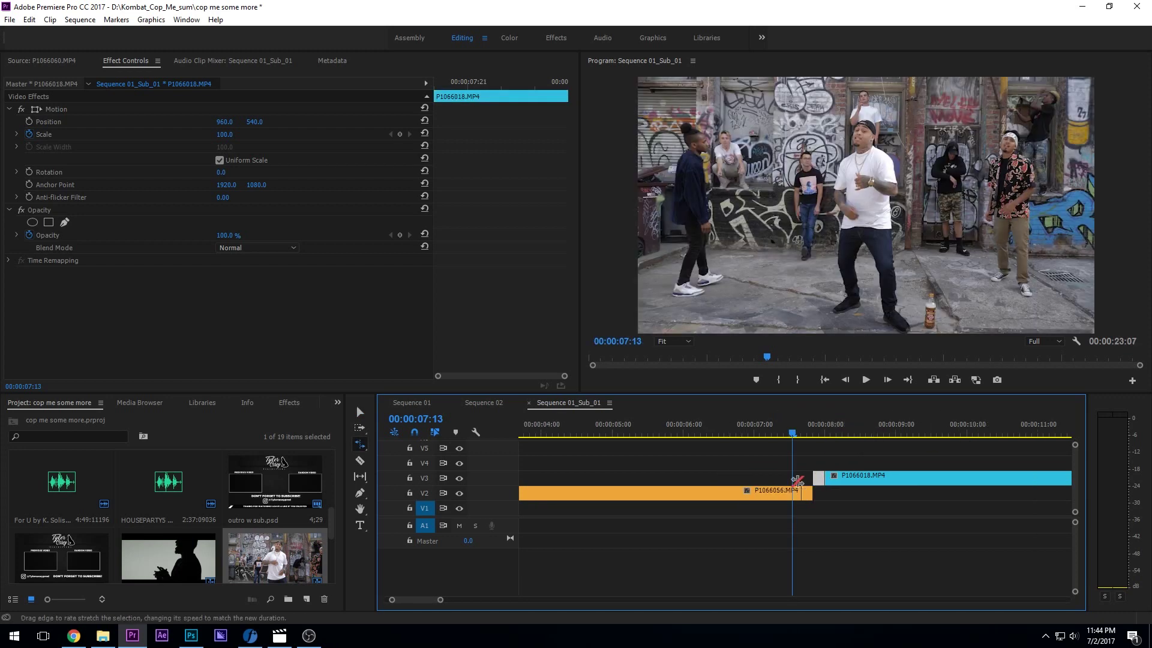
Step: Play back the sped-up cut between the two clips and return to shortly before it
click(768, 431)
key(space)
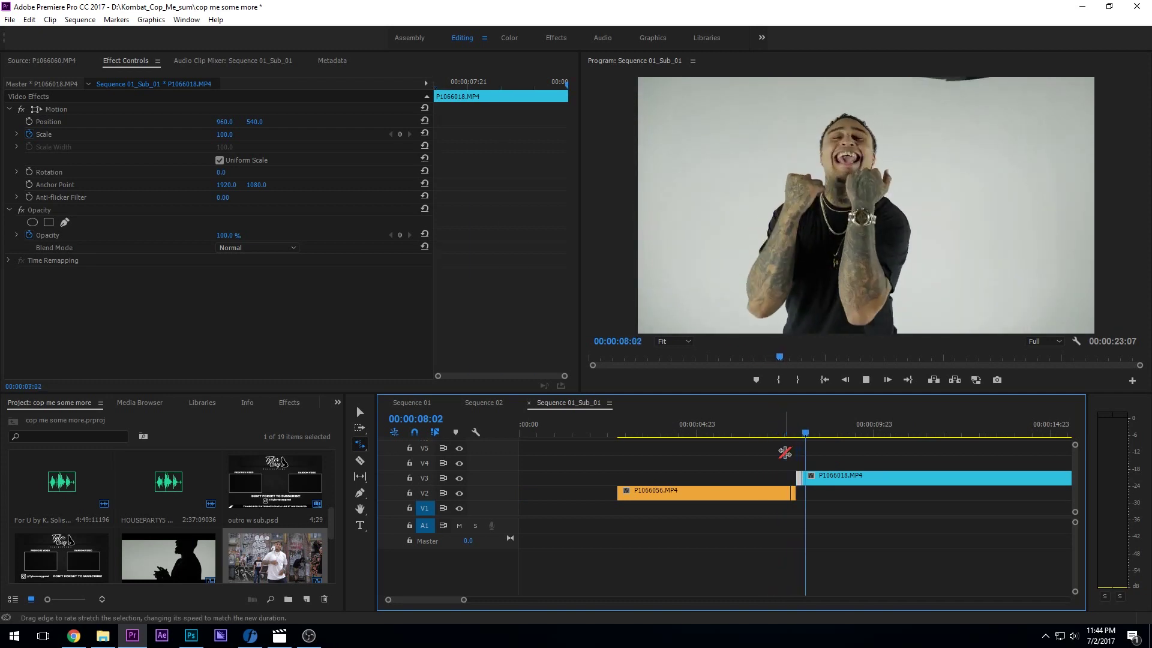
mouse_move(789, 431)
mouse_down()
mouse_move(816, 429)
mouse_move(774, 437)
mouse_up()
click(774, 437)
key(=)
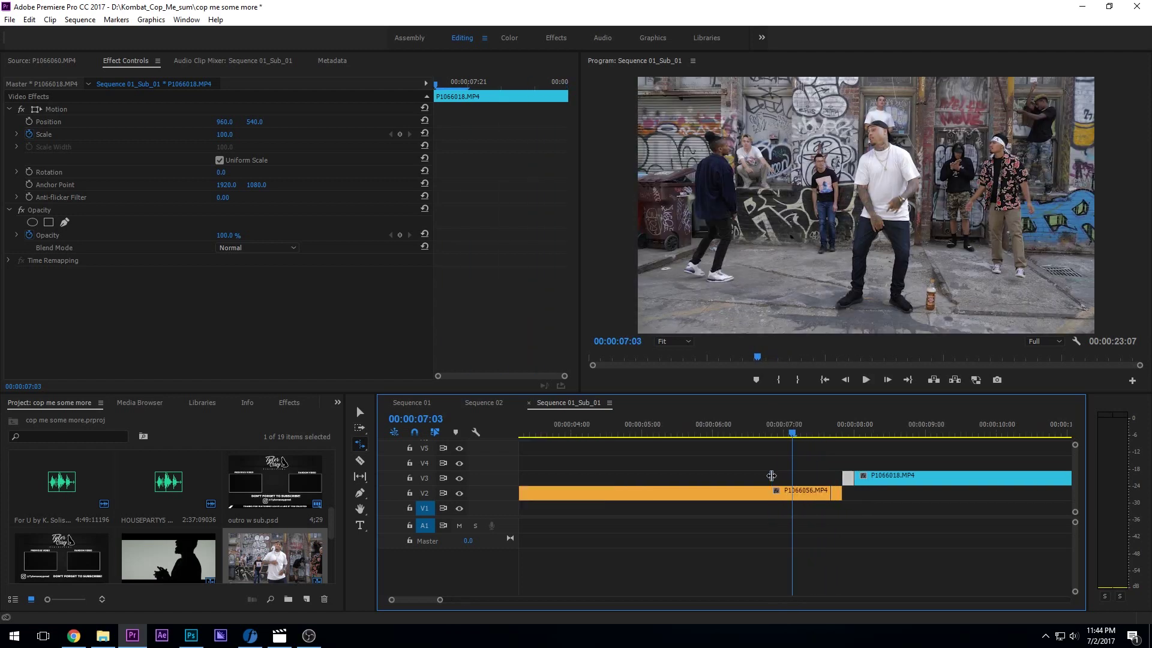
Step: Speed up the short end piece of P1066056.MP4 further with Rate Stretch and play back the cut
mouse_move(892, 491)
mouse_down()
mouse_move(977, 489)
mouse_move(783, 478)
mouse_move(892, 479)
mouse_up()
key(v)
key(r)
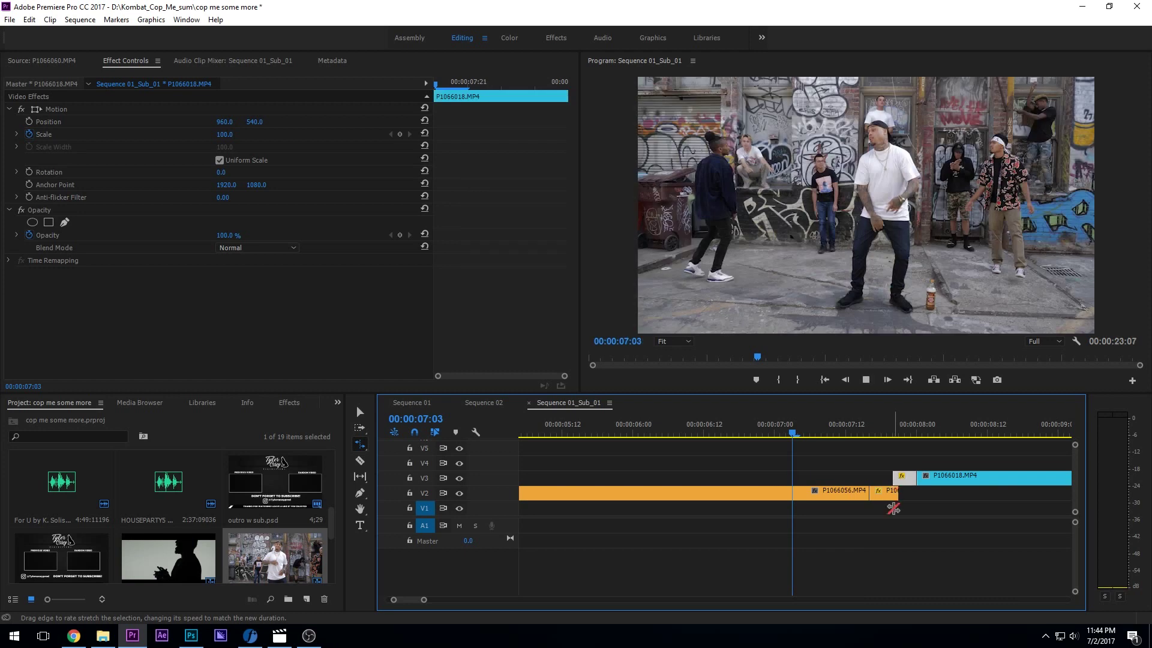
key(space)
key(space)
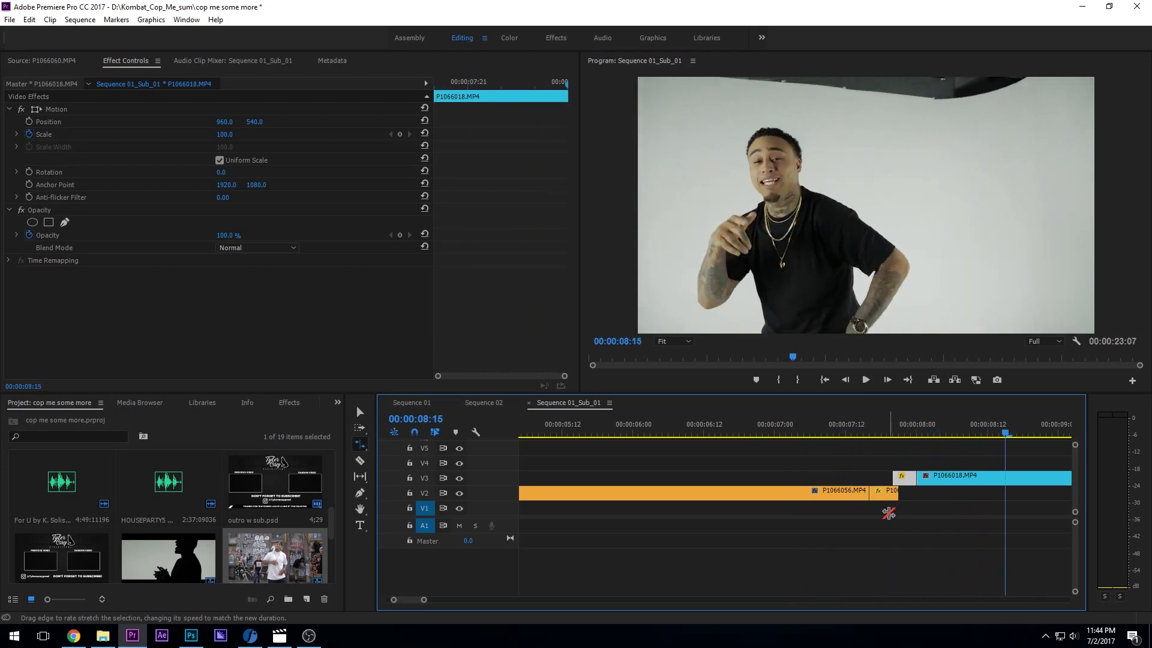
Step: Remove both short sped-up pieces and close the gap between P1066056.MP4 on V2 and P1066018.MP4 on V3
key(ctrl+z)
key(ctrl+z)
key(ctrl+z)
key(v)
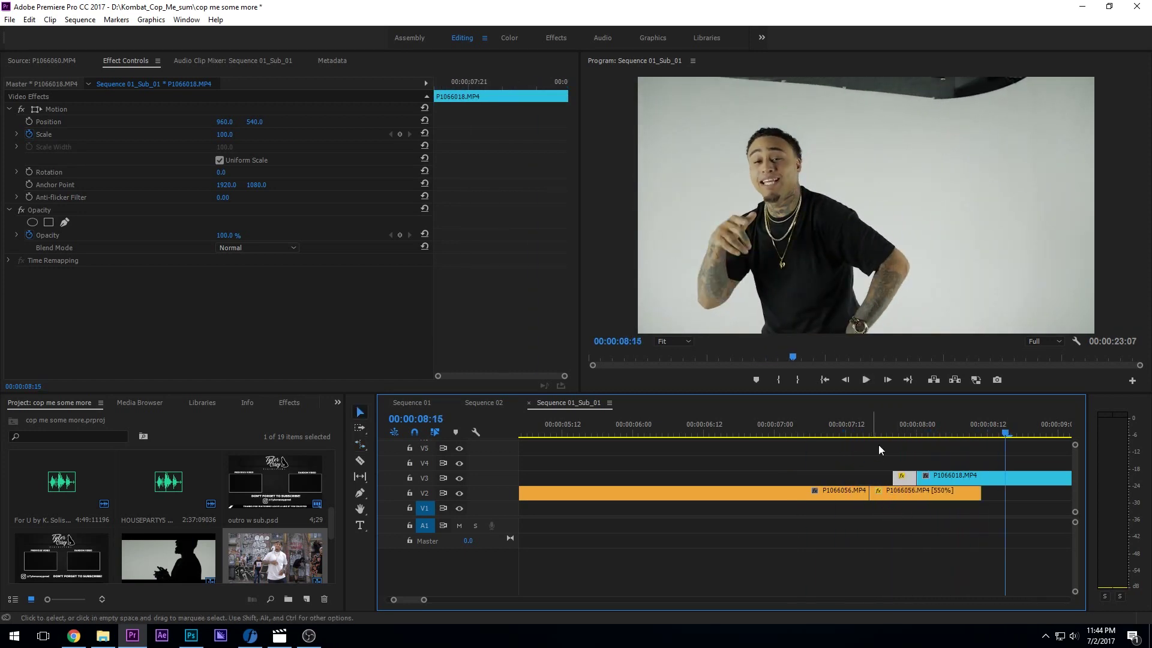
mouse_move(883, 460)
mouse_down()
mouse_move(901, 487)
mouse_move(869, 478)
mouse_up()
key(Delete)
Step: Split P1066056.MP4 further ahead of its end and rate-stretch the longer end piece to about 278% speed
key(c)
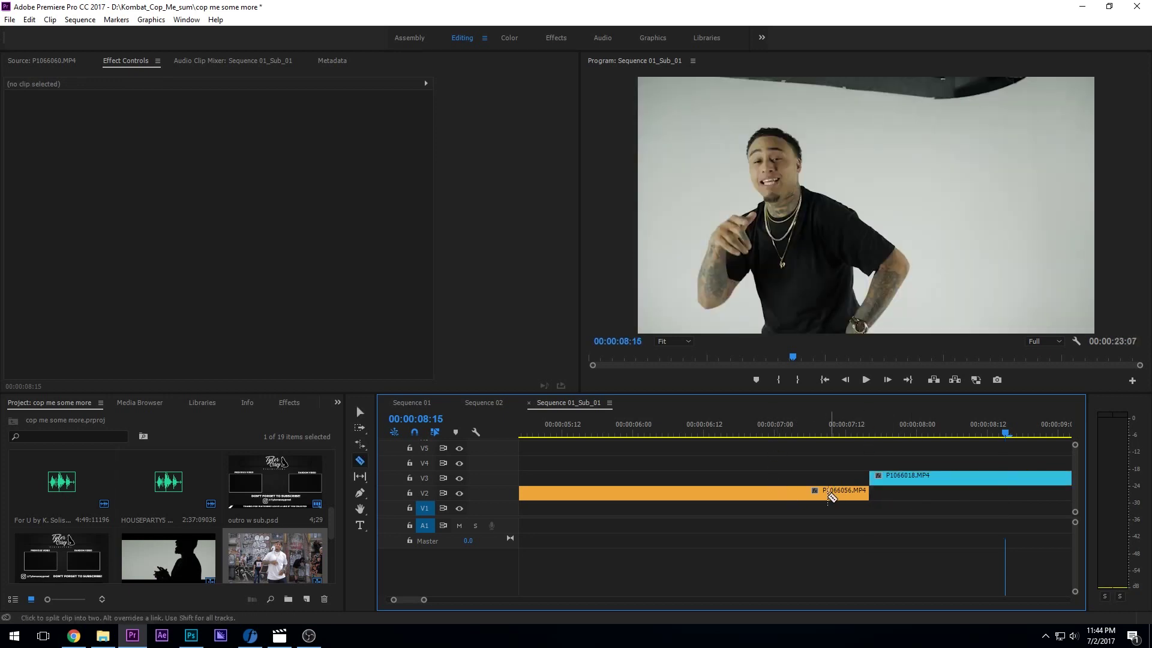
click(793, 491)
key(v)
mouse_move(868, 493)
mouse_down()
mouse_move(1026, 493)
mouse_move(716, 478)
mouse_move(875, 478)
mouse_up()
key(r)
Step: Split off a longer opening piece of P1066018.MP4 and rate-stretch it to about 292% speed
key(c)
click(963, 478)
key(b)
Step: Play back the longer speed ramp from before the cut through P1066018.MP4
click(703, 426)
key(space)
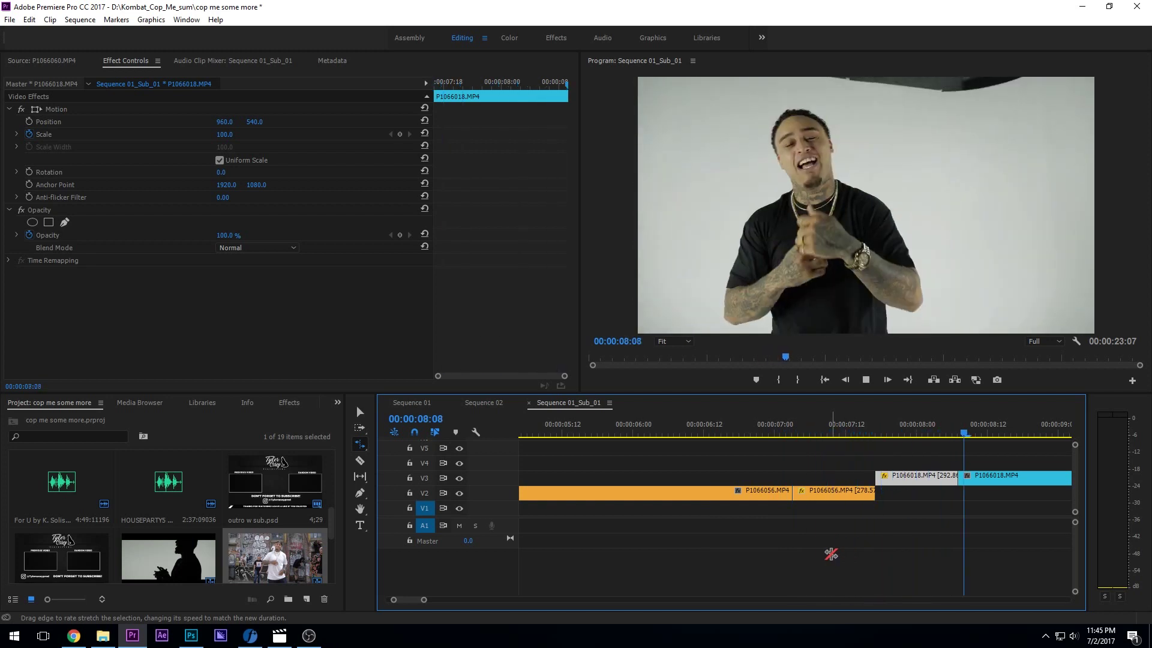
key(minus)
key(minus)
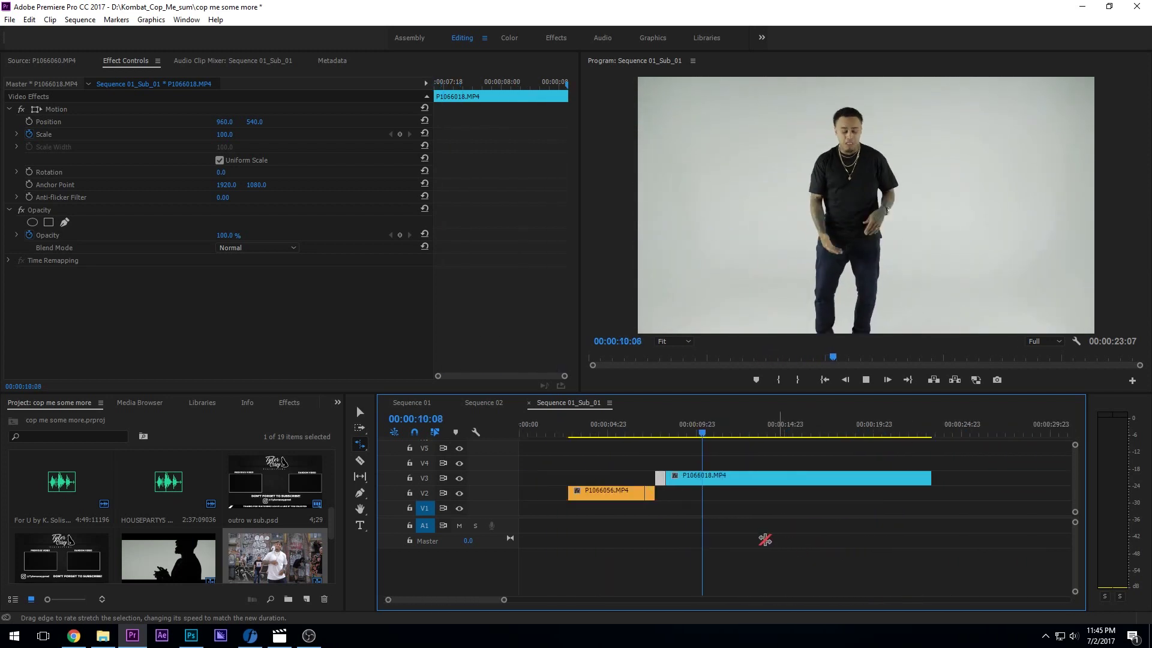
key(equal)
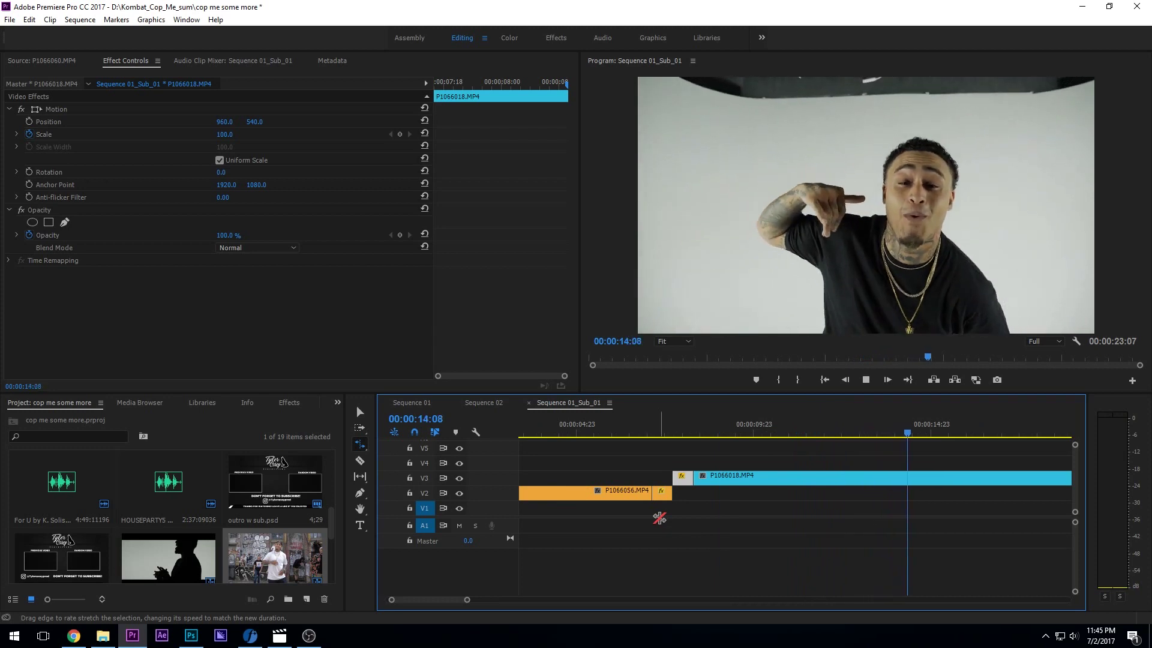
key(space)
key(minus)
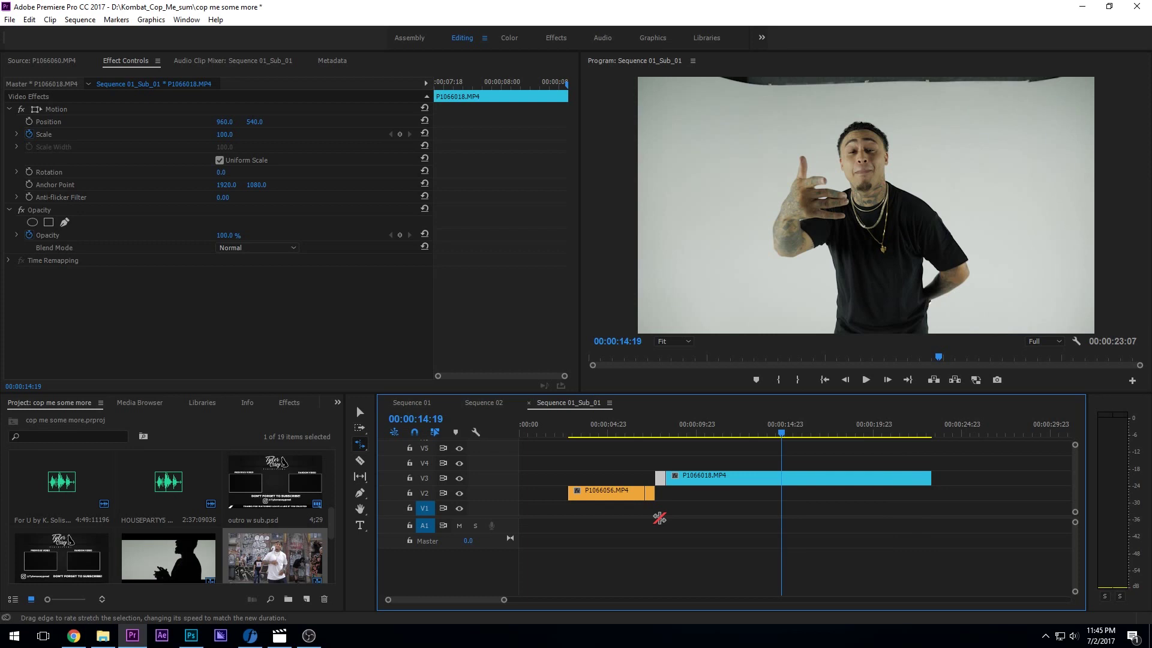
Step: Discard the speed-ramp edits and restore P1066056.MP4 and P1066018.MP4 uncut side by side on V3
key(v)
drag(657, 490, 656, 489)
key(Delete)
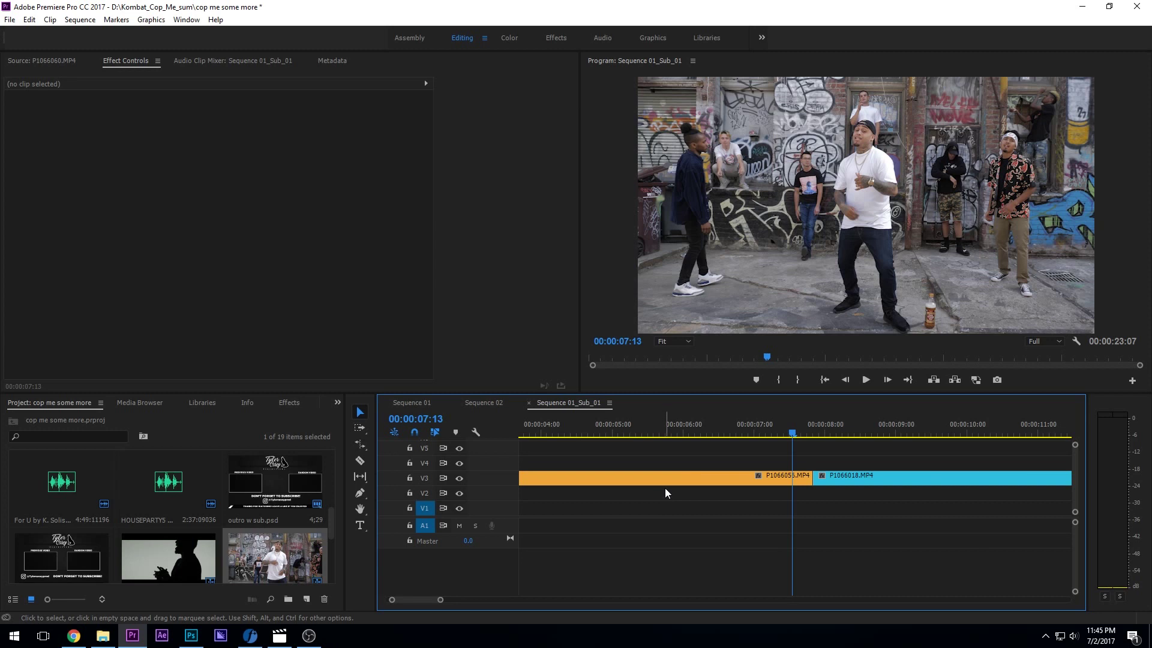
Step: Add a Scale keyframe of 150 on the last frame of P1066056.MP4 at 00:00:07:19
click(737, 477)
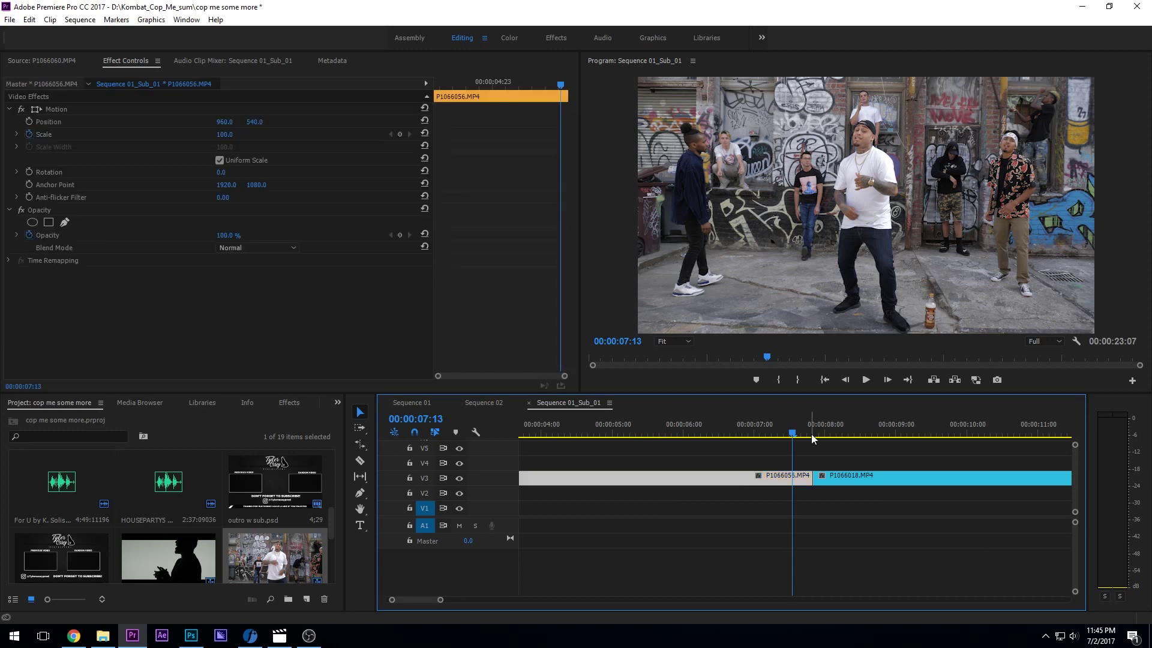
click(811, 433)
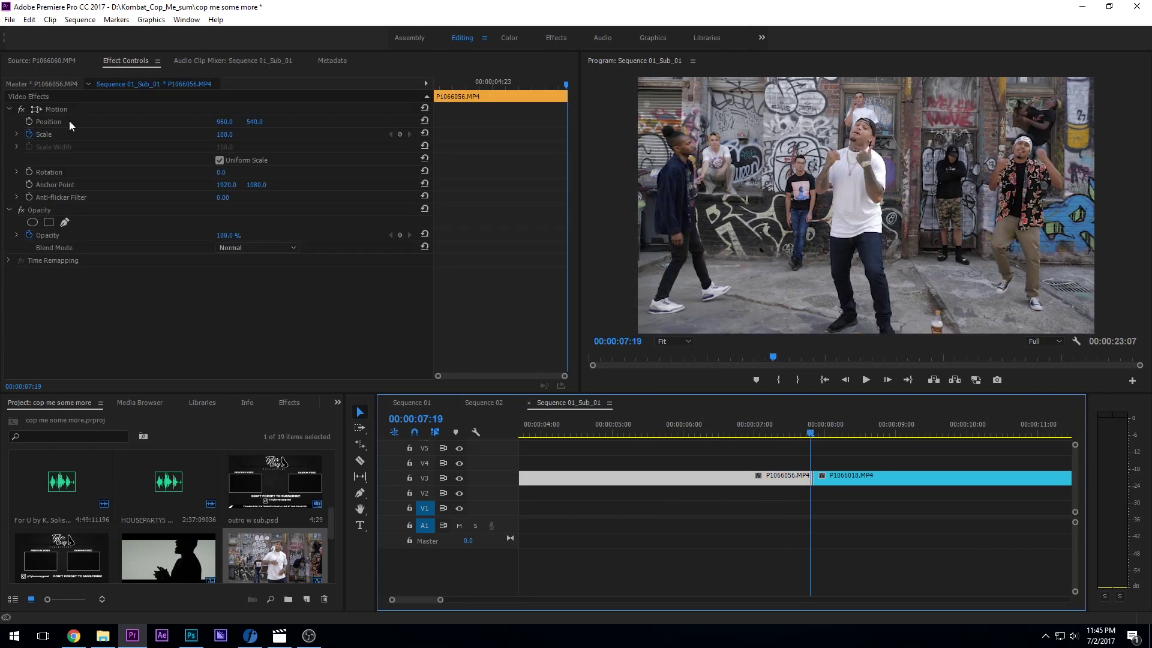
click(31, 133)
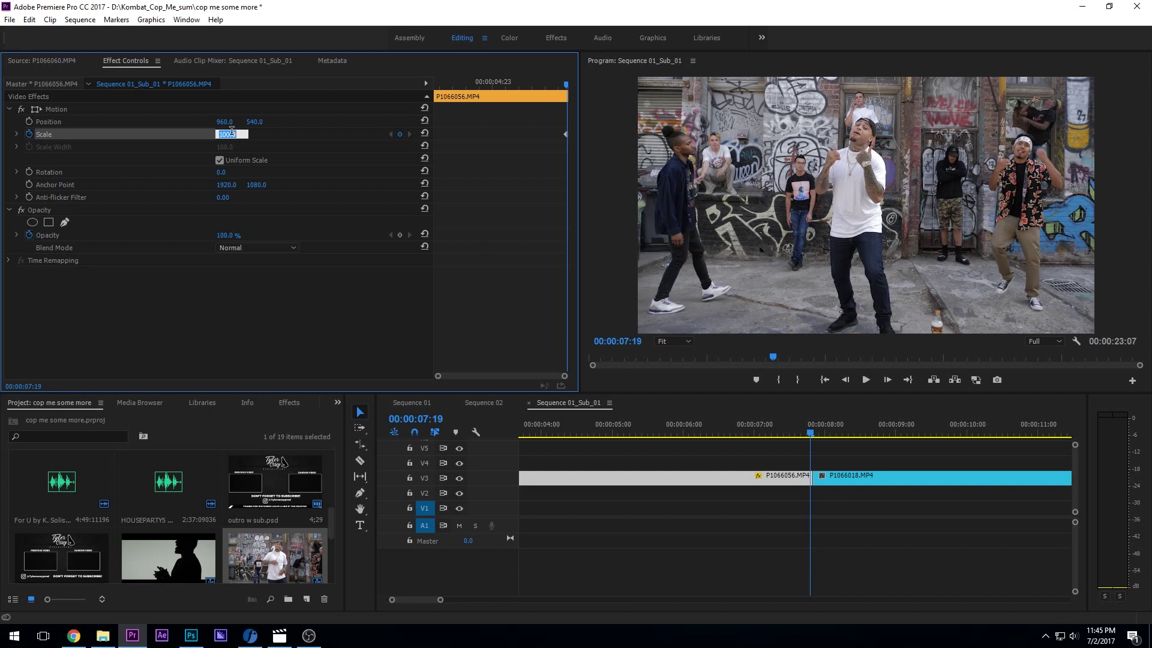
text(150)
key(Return)
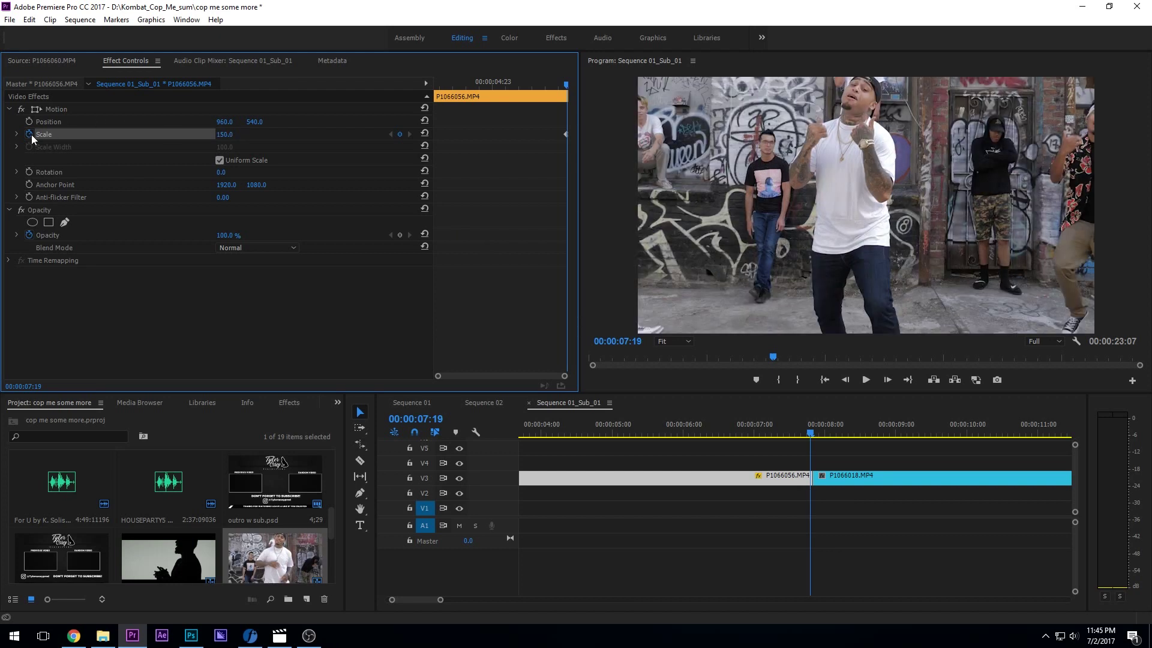
Step: Add a keyframe resetting P1066056.MP4's Scale to 100 three frames earlier, at 00:00:07:16
key(Left)
key(Left)
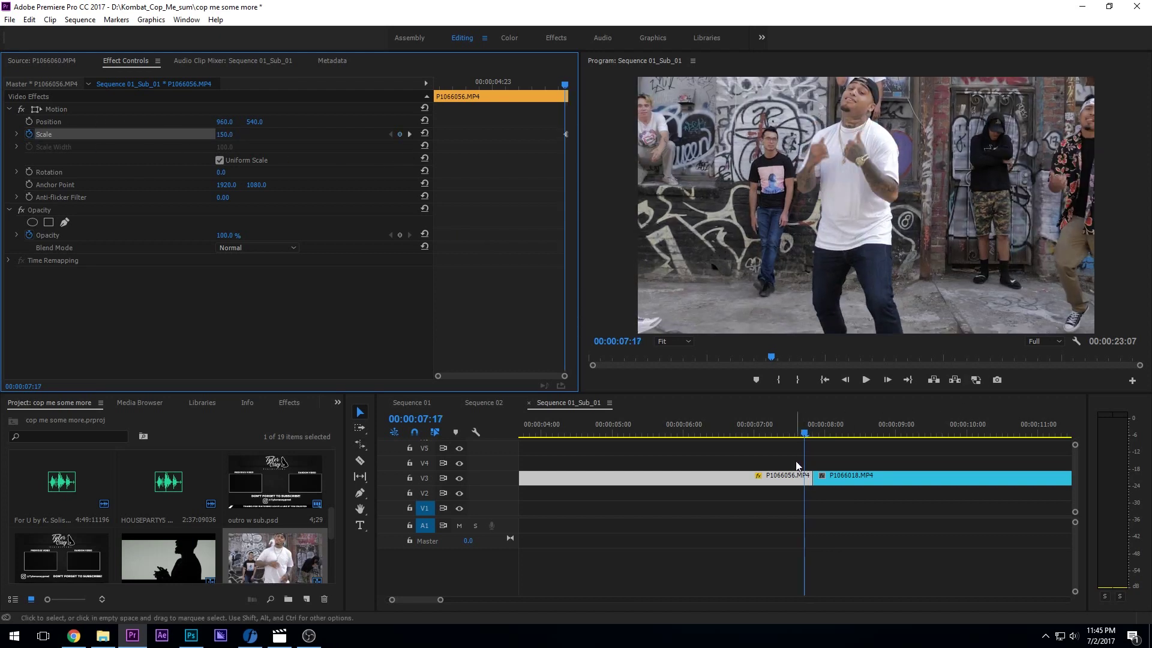
key(Left)
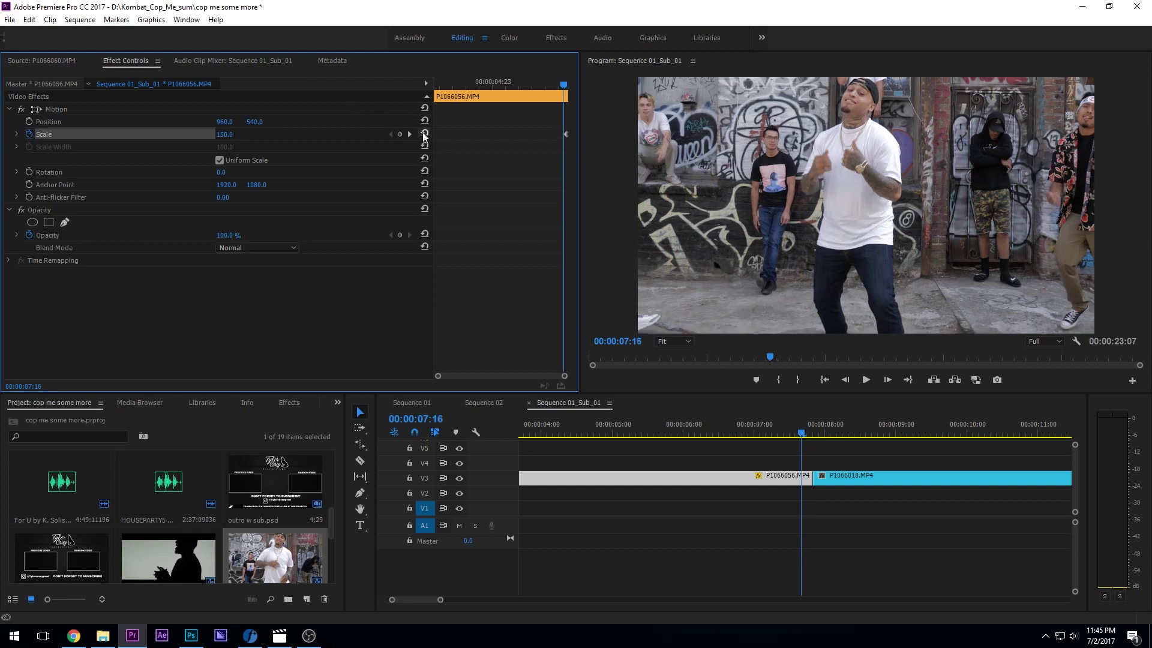
click(424, 133)
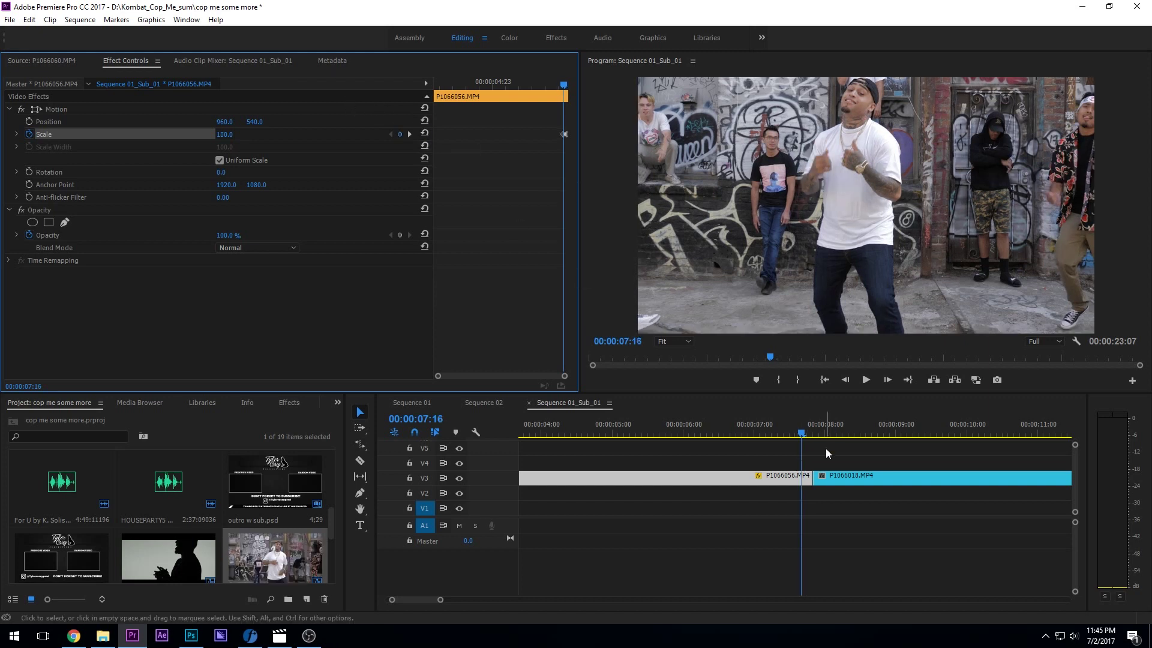
Step: Add a Scale keyframe of 150 on the first frame of P1066018.MP4 at 00:00:07:20
click(833, 474)
click(815, 419)
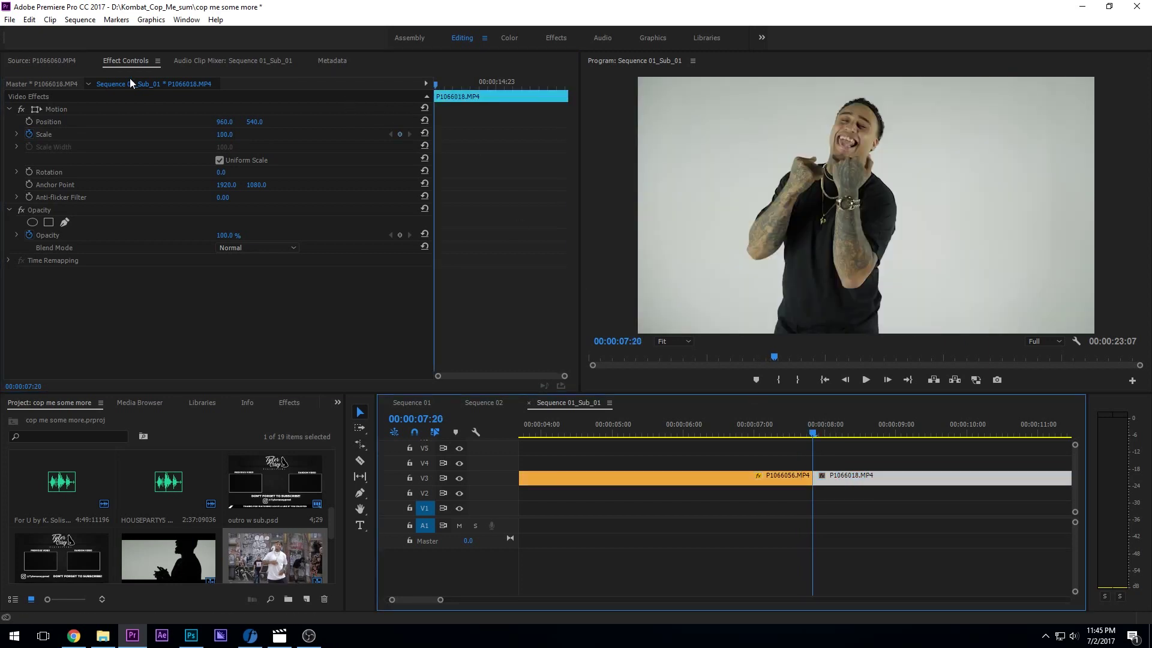
click(27, 139)
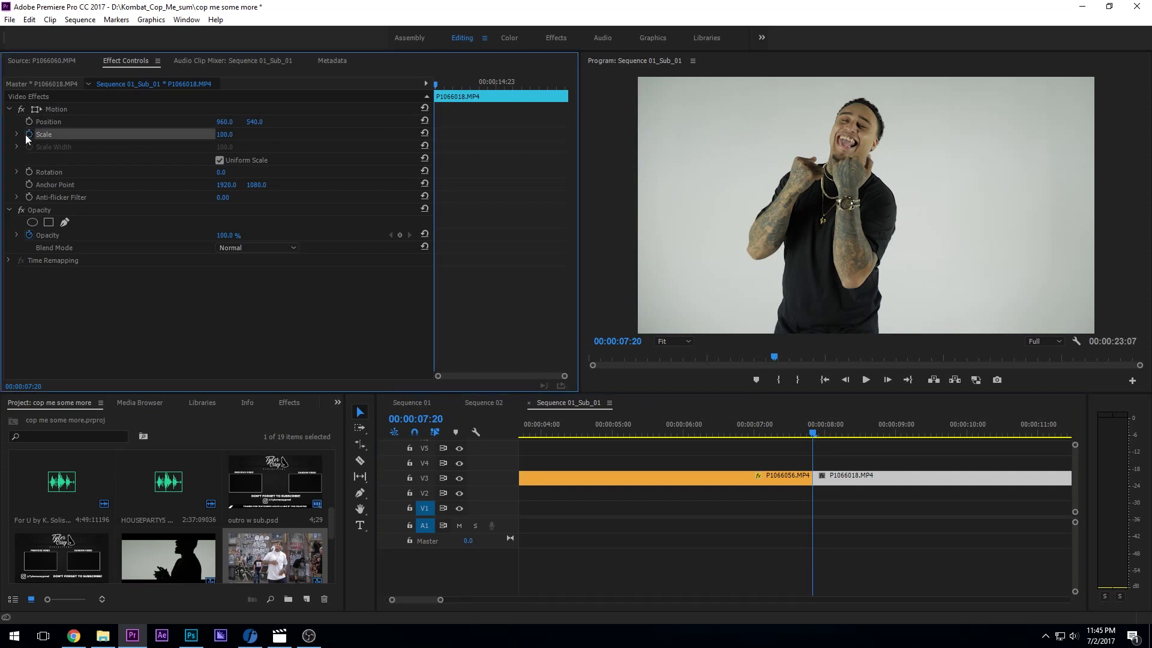
click(231, 134)
text(150)
key(Return)
Step: Add a keyframe resetting P1066018.MP4's Scale to 100 two frames later, at 00:00:07:22
key(Right)
key(Right)
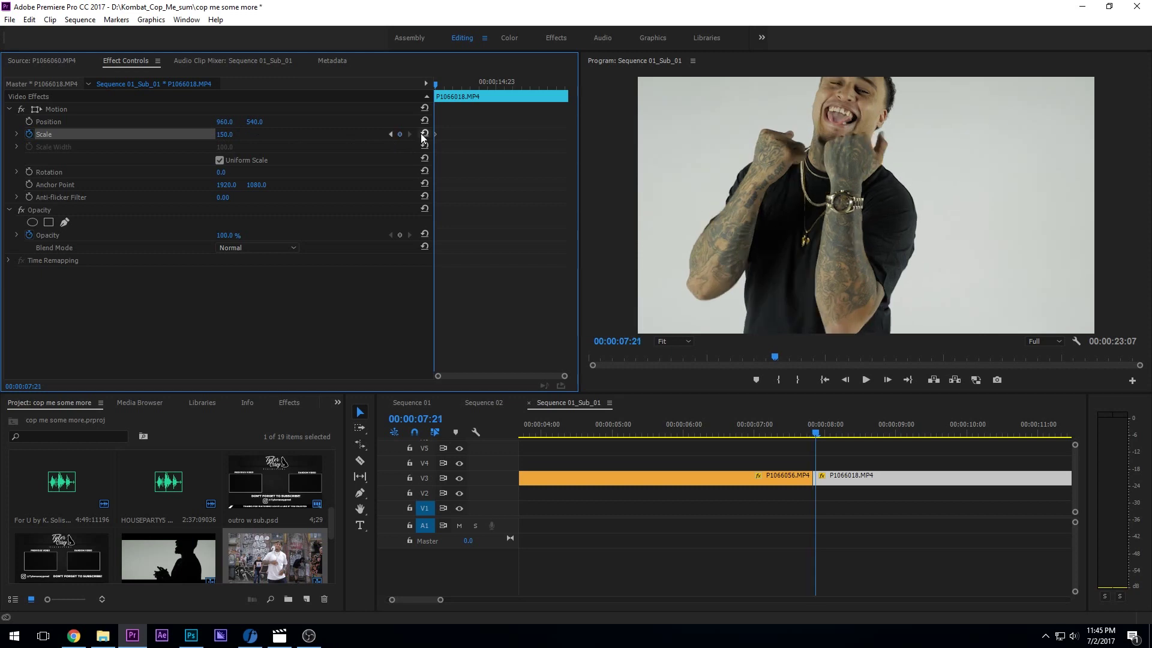
key(equal)
key(equal)
key(equal)
key(equal)
key(equal)
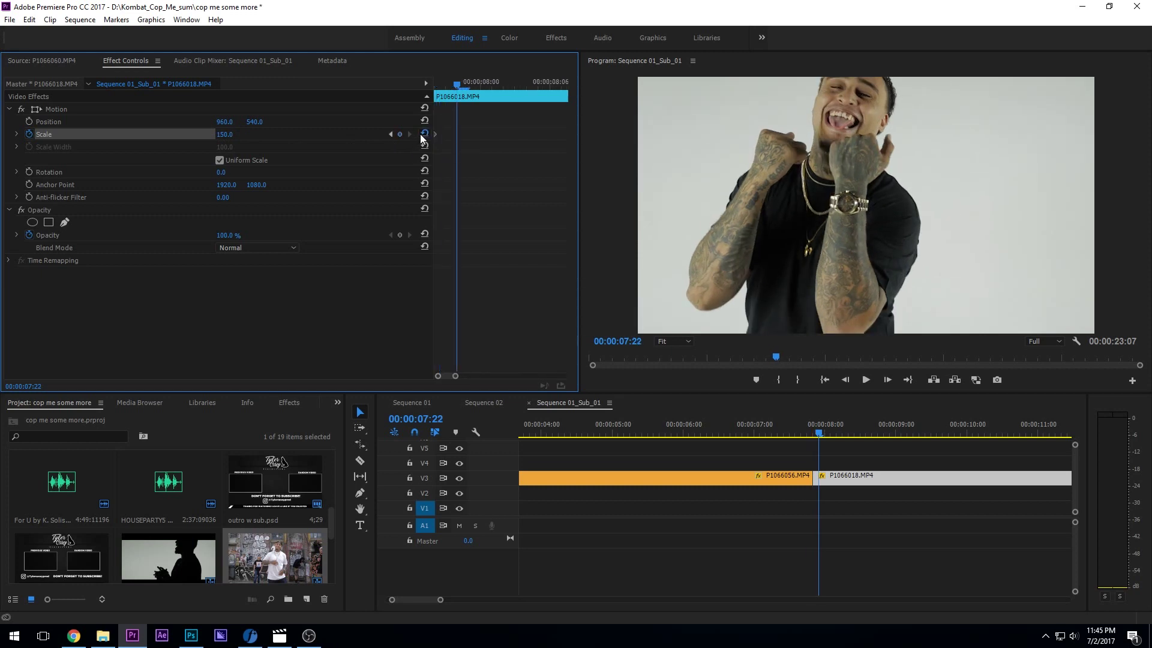
click(423, 134)
Step: Step frame by frame through the Scale keyframes at the start of P1066018.MP4
key(Left)
key(Left)
key(Left)
key(Left)
key(Left)
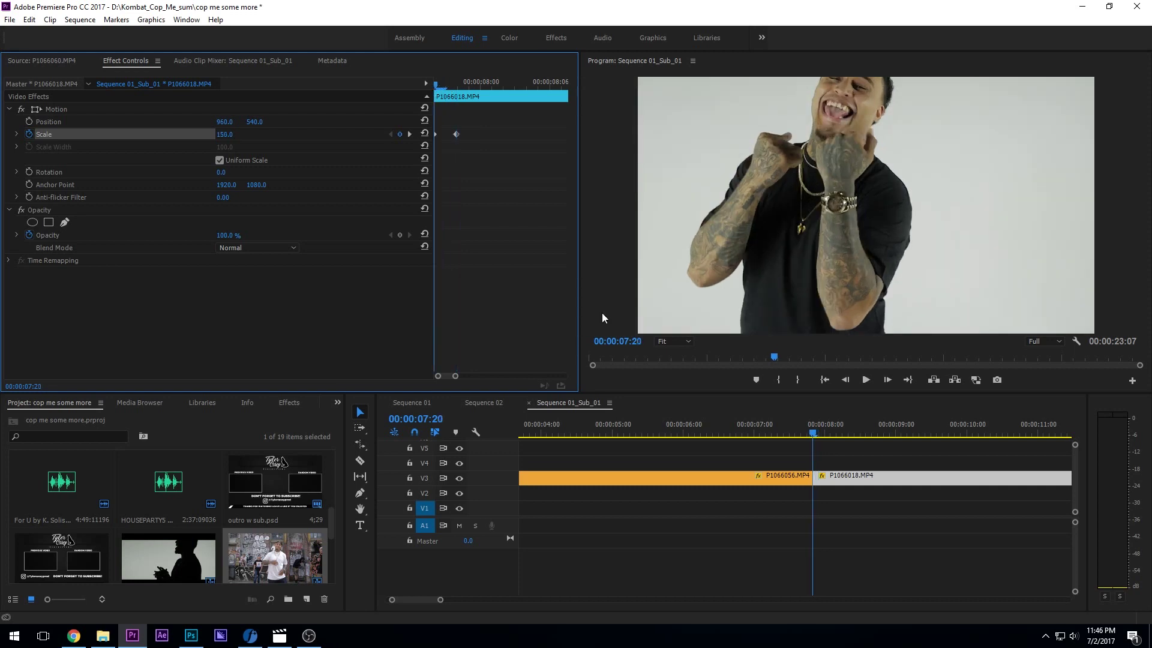
key(Right)
key(Right)
key(Right)
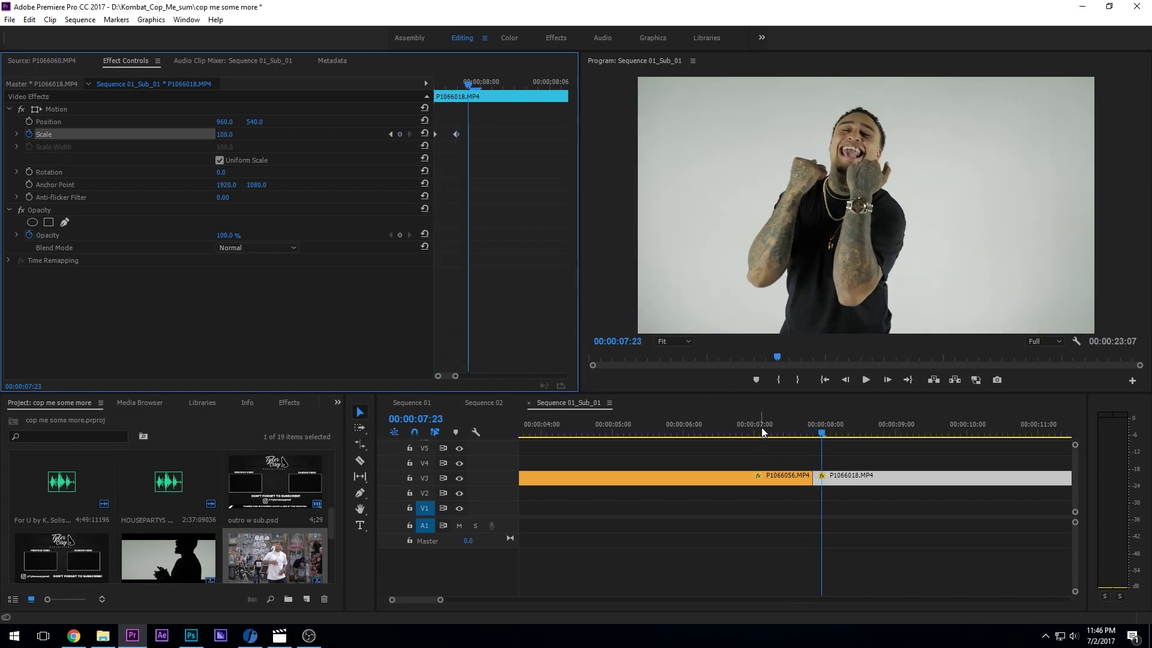
Step: Play back the zoom transition from about 00:00:07:02 and return to that point
click(761, 427)
key(space)
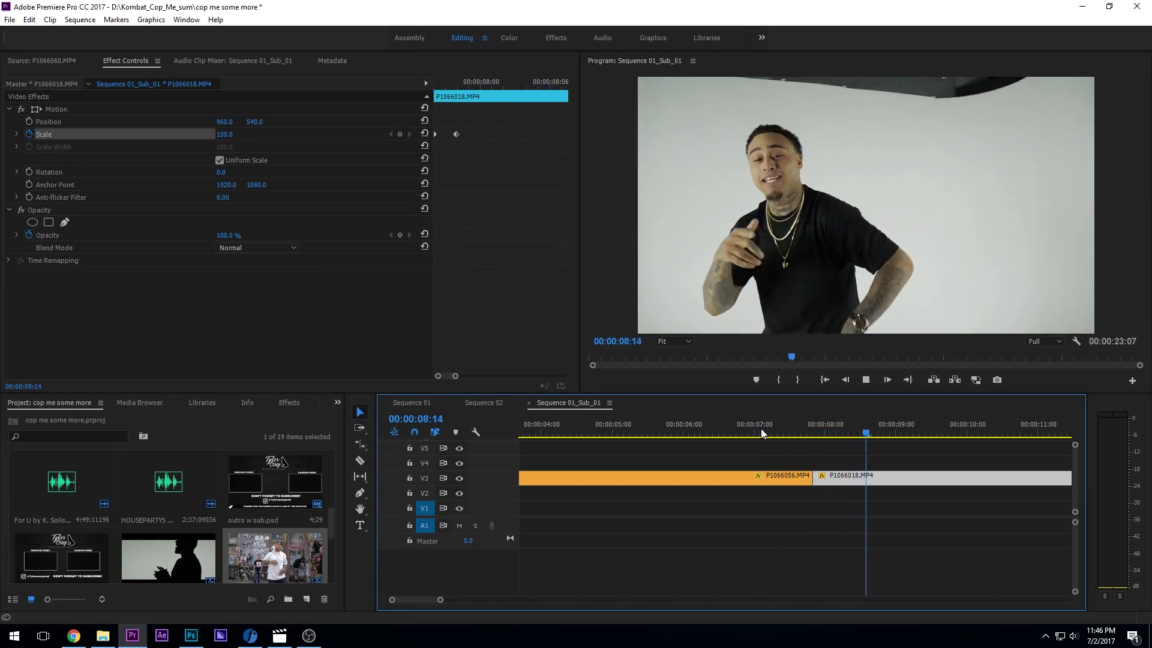
click(761, 428)
key(space)
click(761, 428)
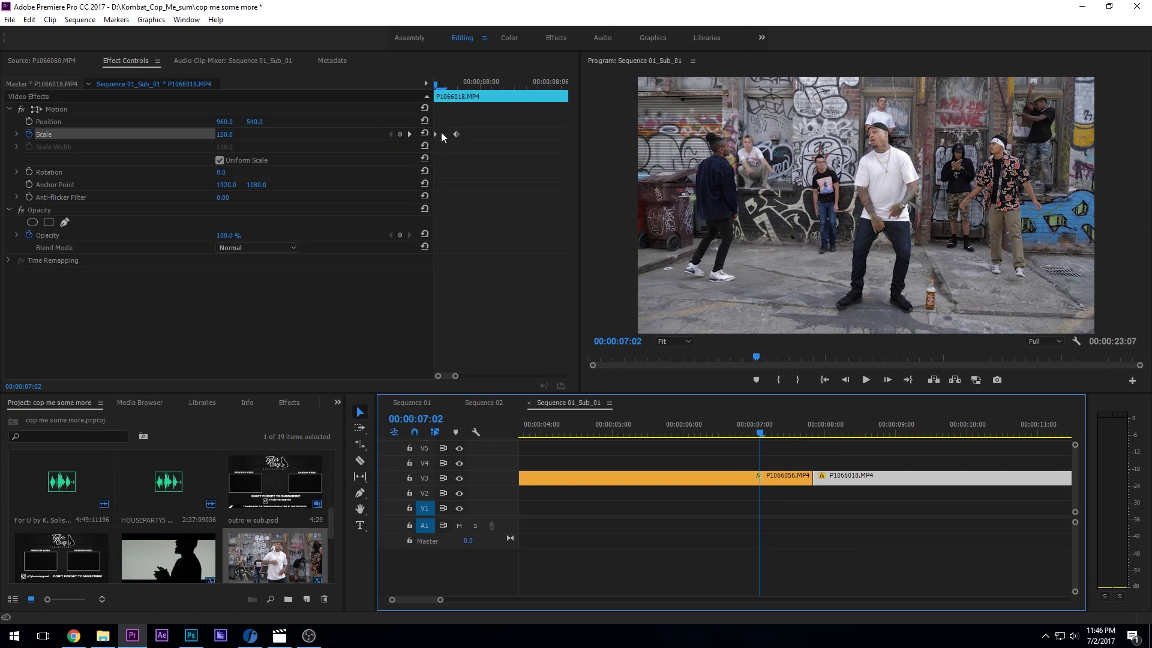
Step: Tighten the zoom by moving P1066018.MP4's second Scale keyframe to about 00:00:07:21 and P1066056.MP4's Scale keyframe closer to the cut
drag(456, 134, 445, 134)
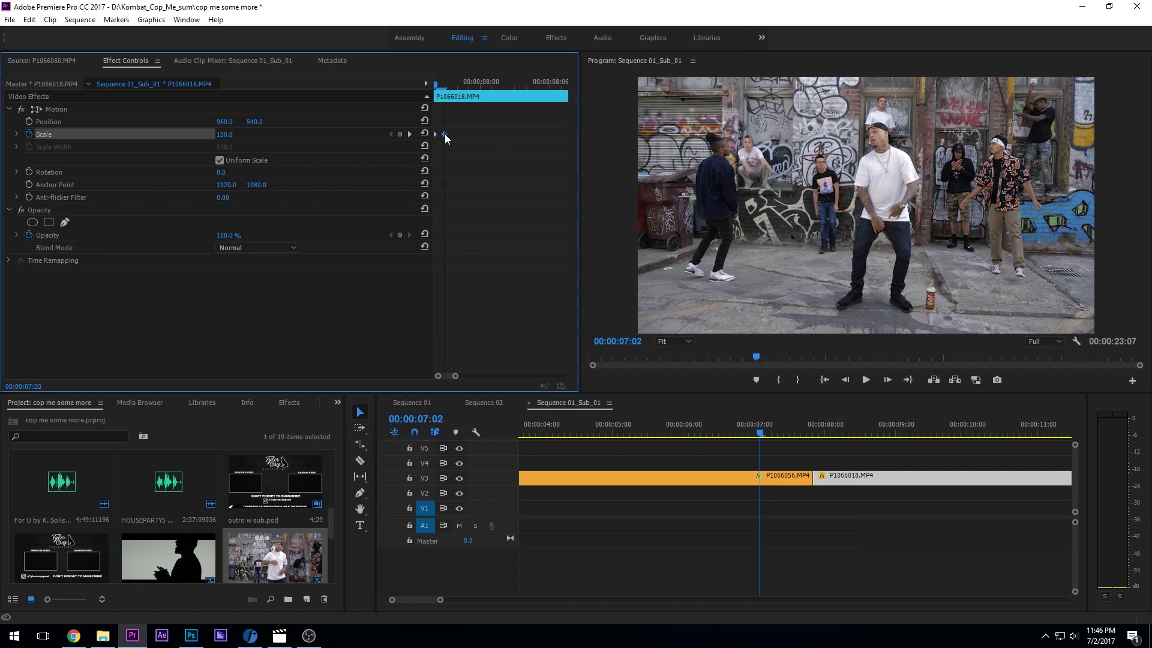
click(675, 477)
click(557, 152)
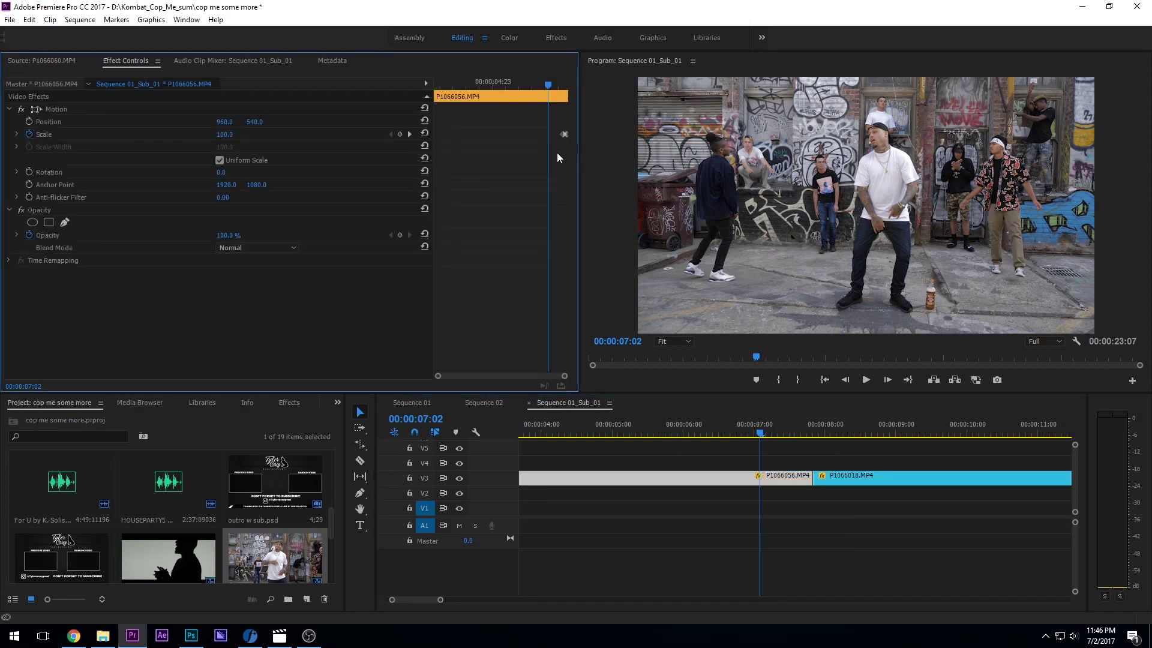
key(equal)
key(equal)
key(equal)
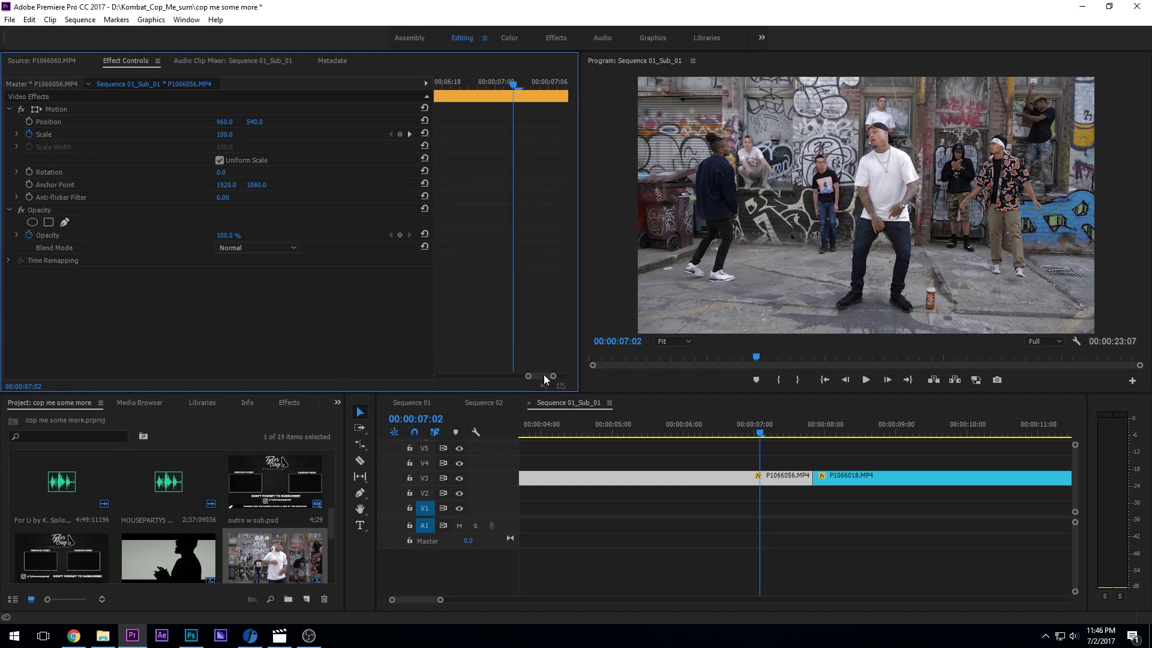
drag(543, 374, 580, 369)
drag(532, 134, 565, 135)
Step: Play back the tightened zoom across the cut between the two clips
key(space)
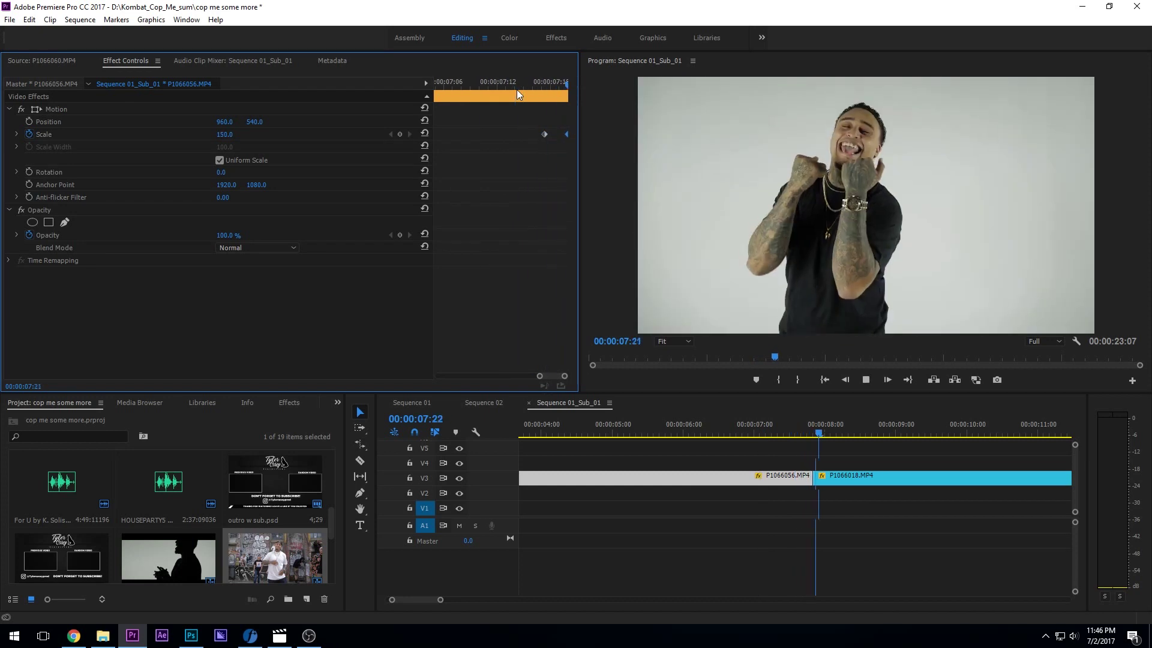
click(784, 434)
key(space)
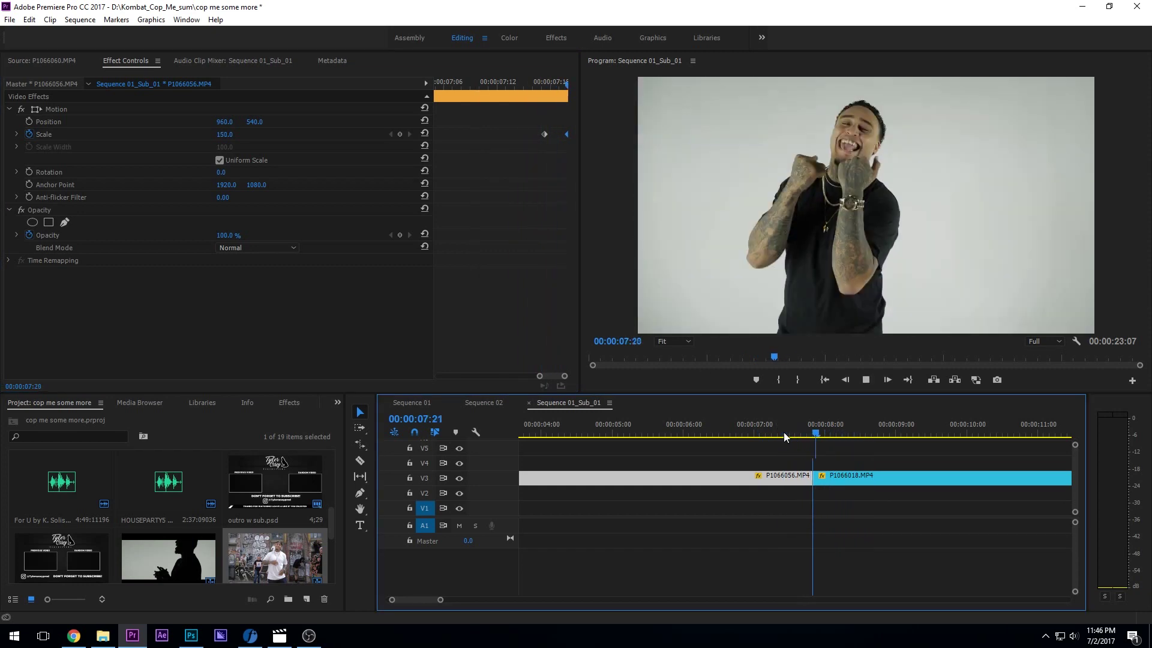
Step: Add Scale keyframes to P1066056.MP4 of 125 at 00:00:07:16 and 100 at 00:00:07:15
drag(783, 431, 790, 432)
key(Right)
key(Right)
key(Right)
key(Right)
key(Right)
key(Right)
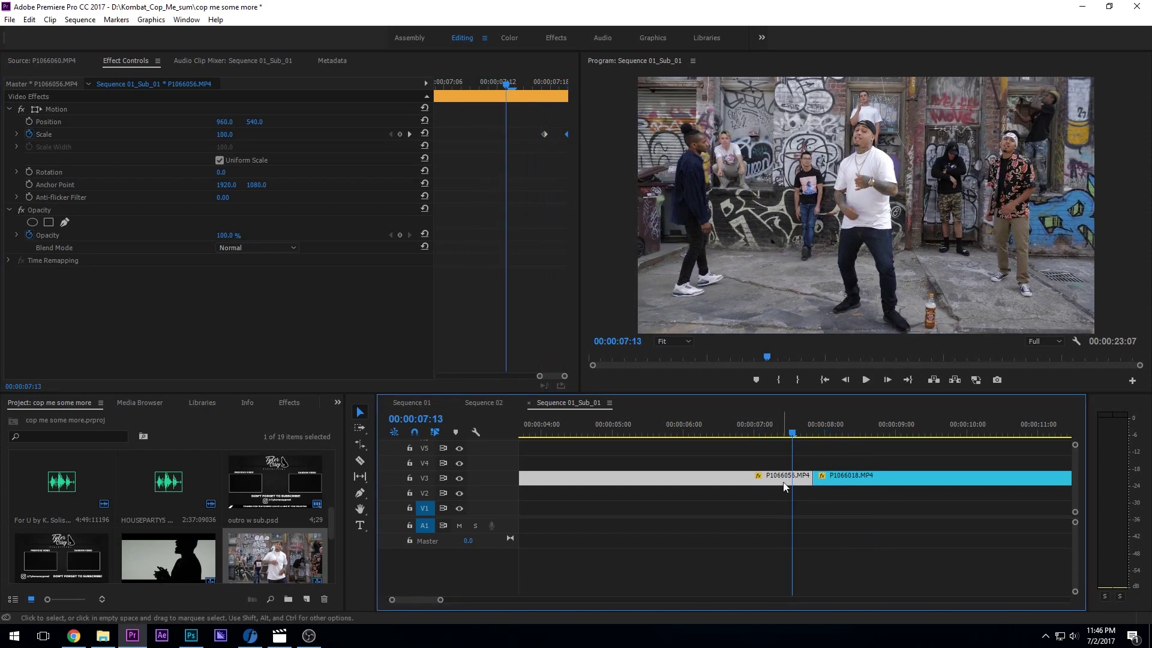
key(Left)
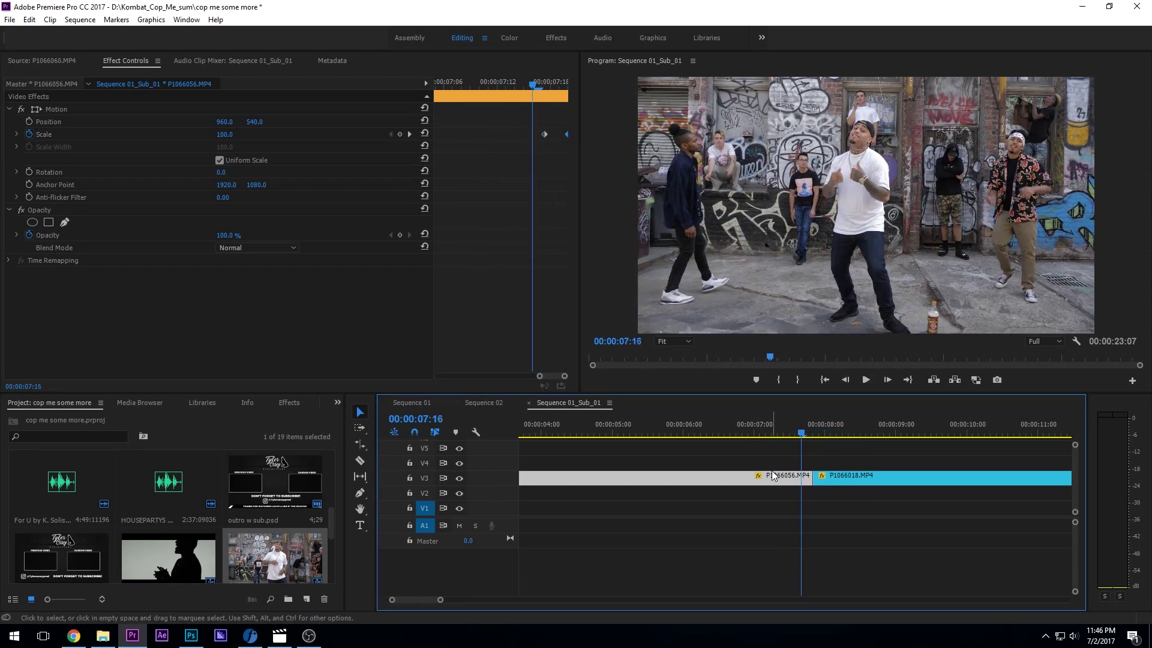
click(149, 144)
key(Return)
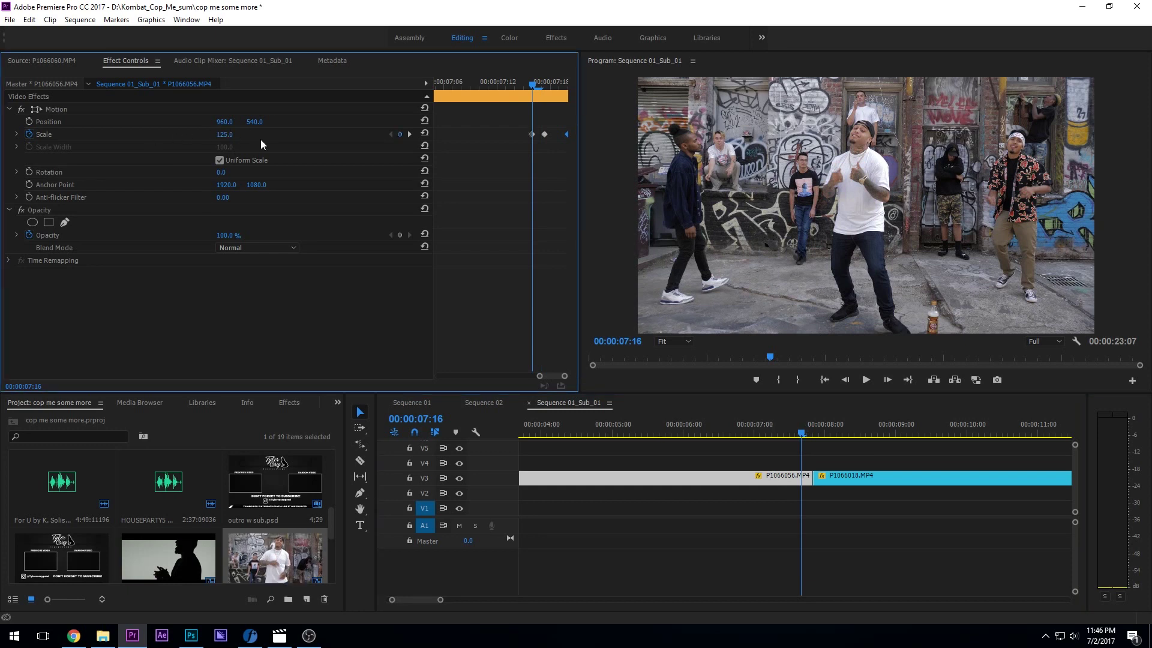
key(Left)
click(424, 134)
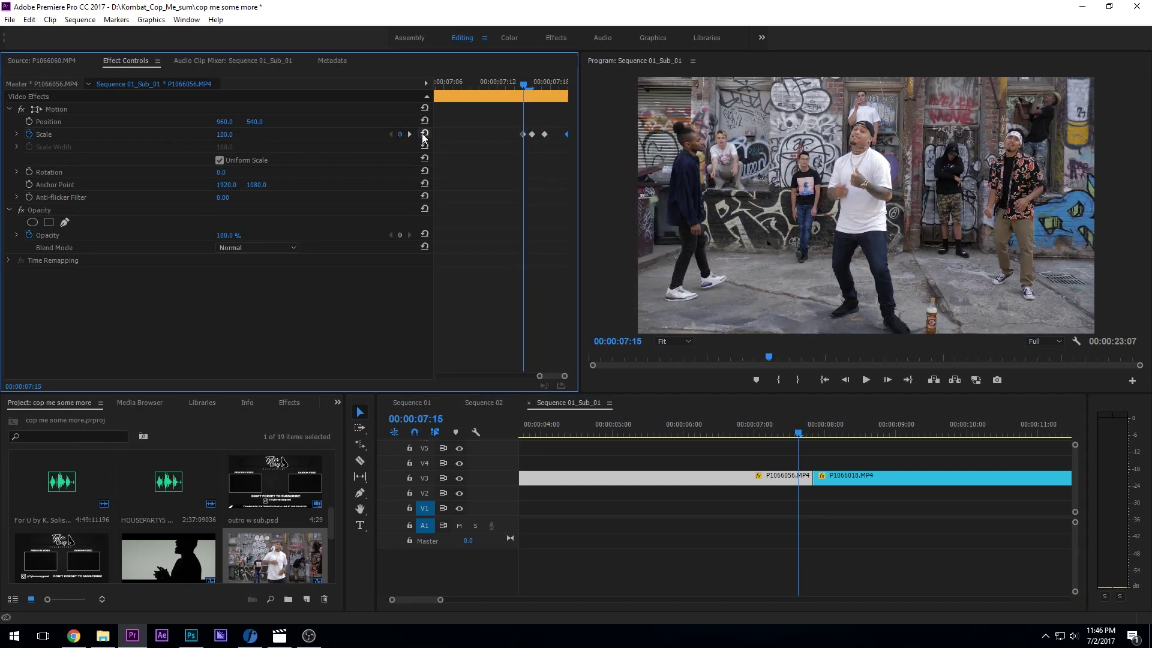
Step: Add Scale keyframes to P1066018.MP4 of 125 at 00:00:07:22 and 100 at 00:00:07:23
key(space)
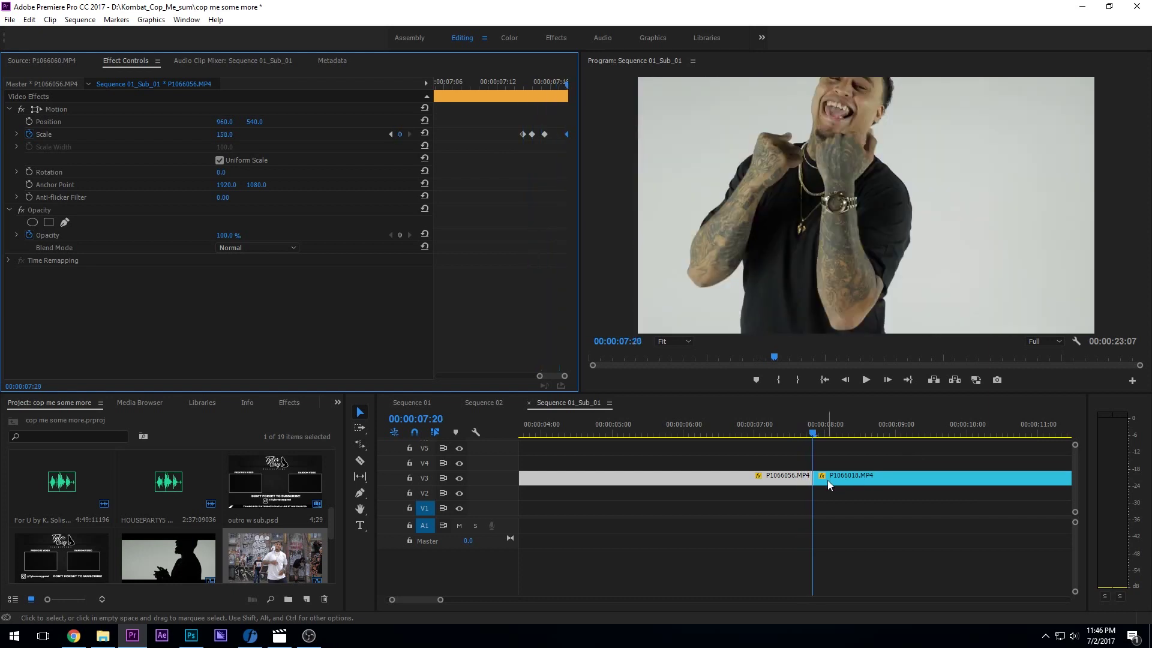
click(828, 483)
key(Right)
click(228, 133)
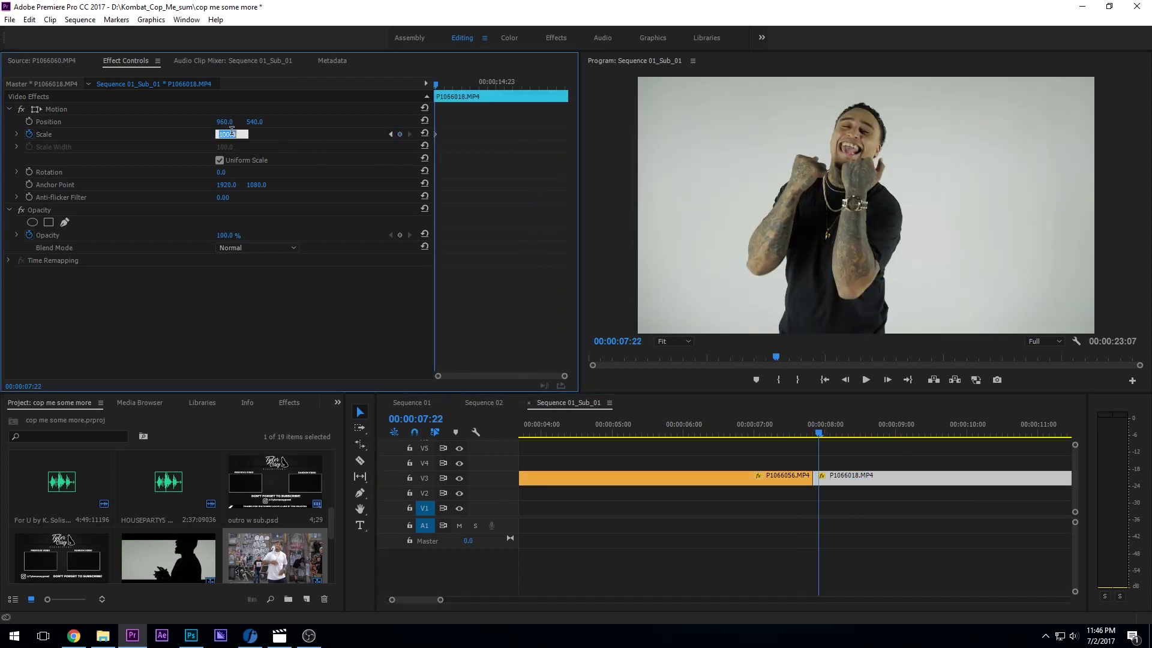
text(1920)
key(Return)
key(Right)
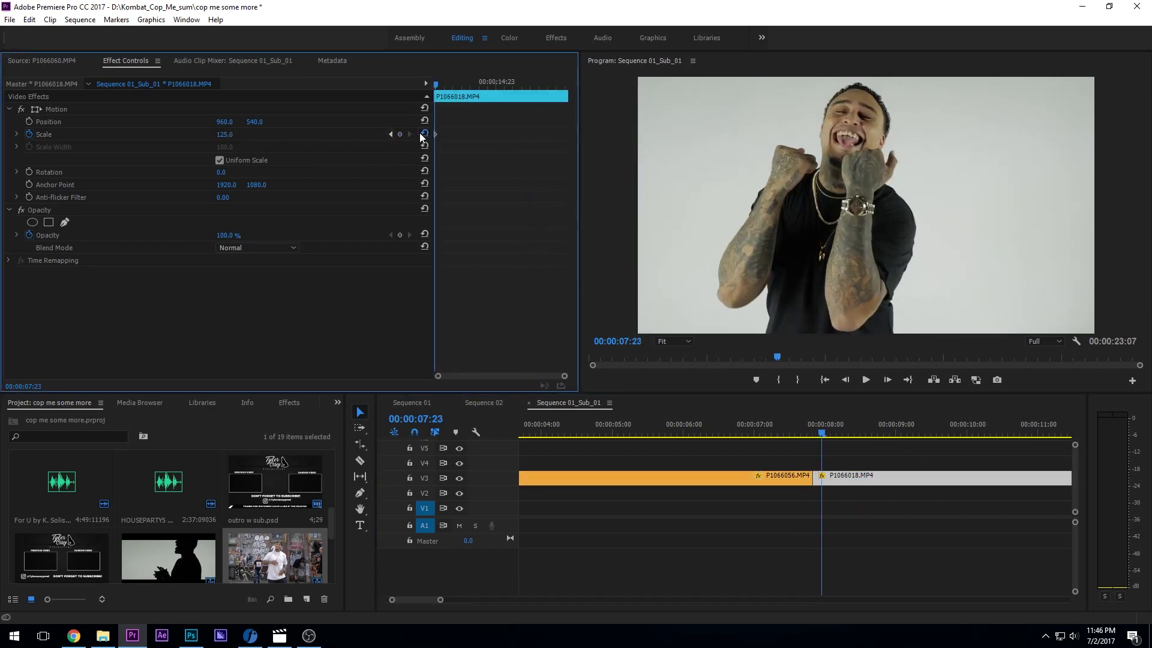
click(422, 132)
Step: Play back the transition from 00:00:06:14, then replay it from about 00:00:07:06
click(727, 419)
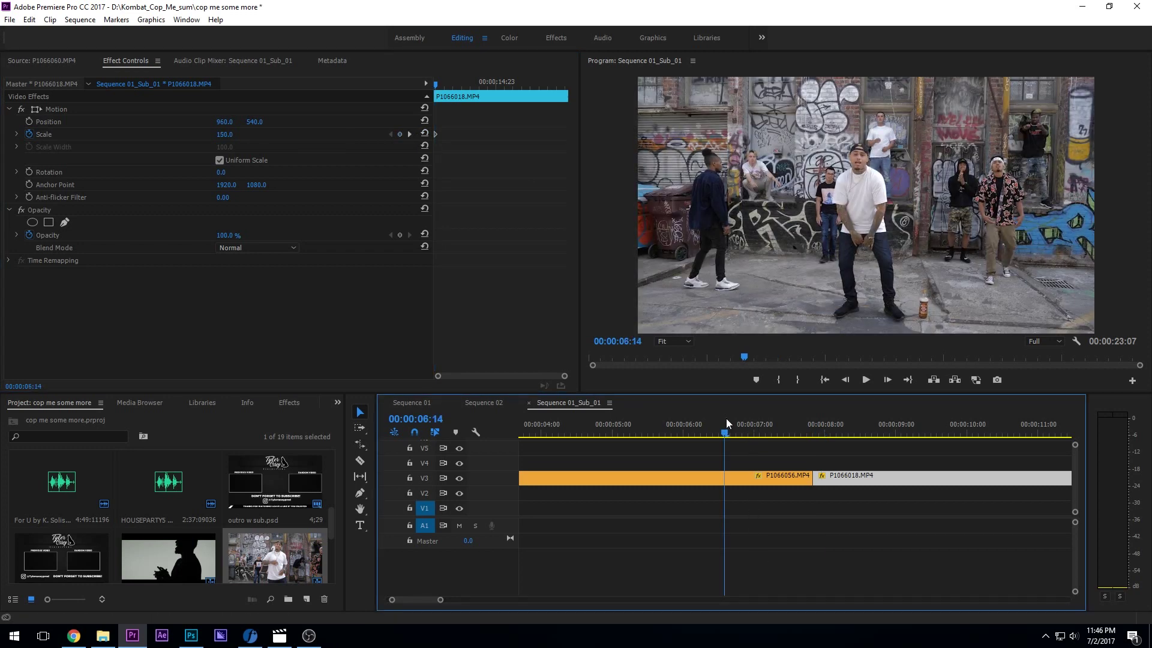
key(space)
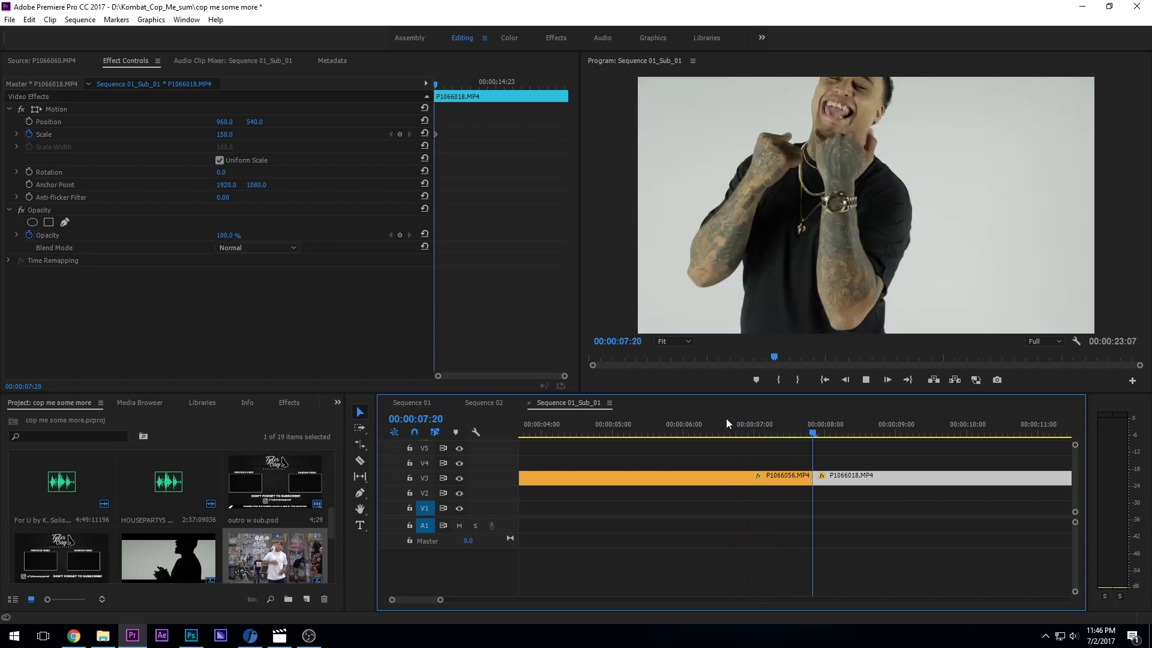
click(772, 418)
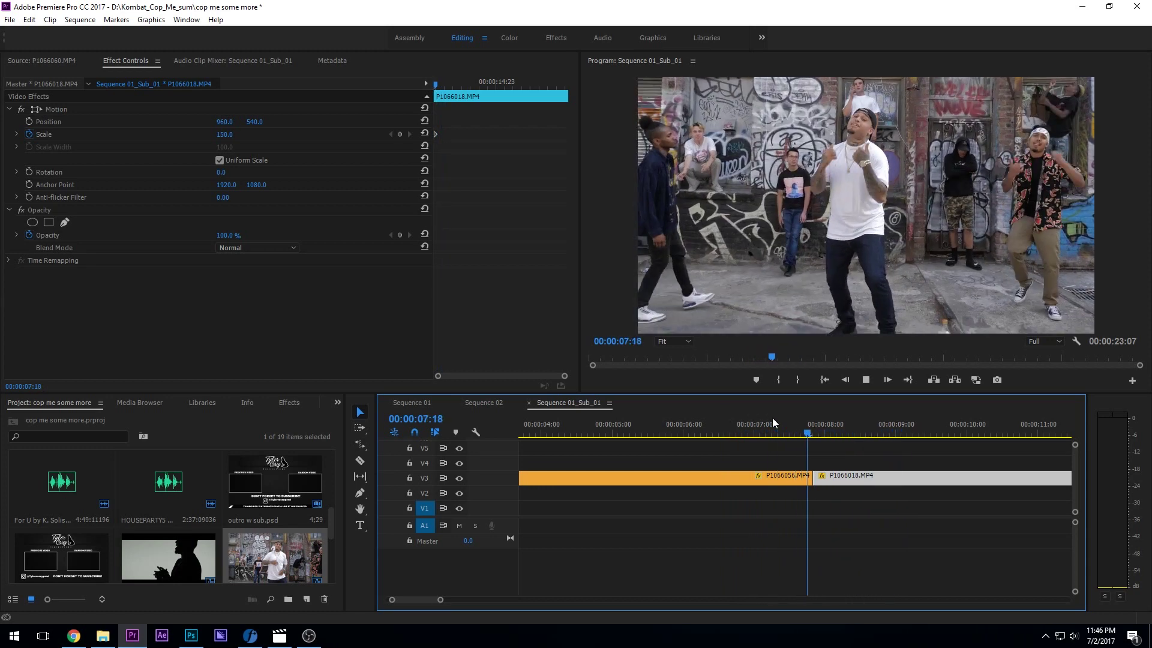
click(772, 419)
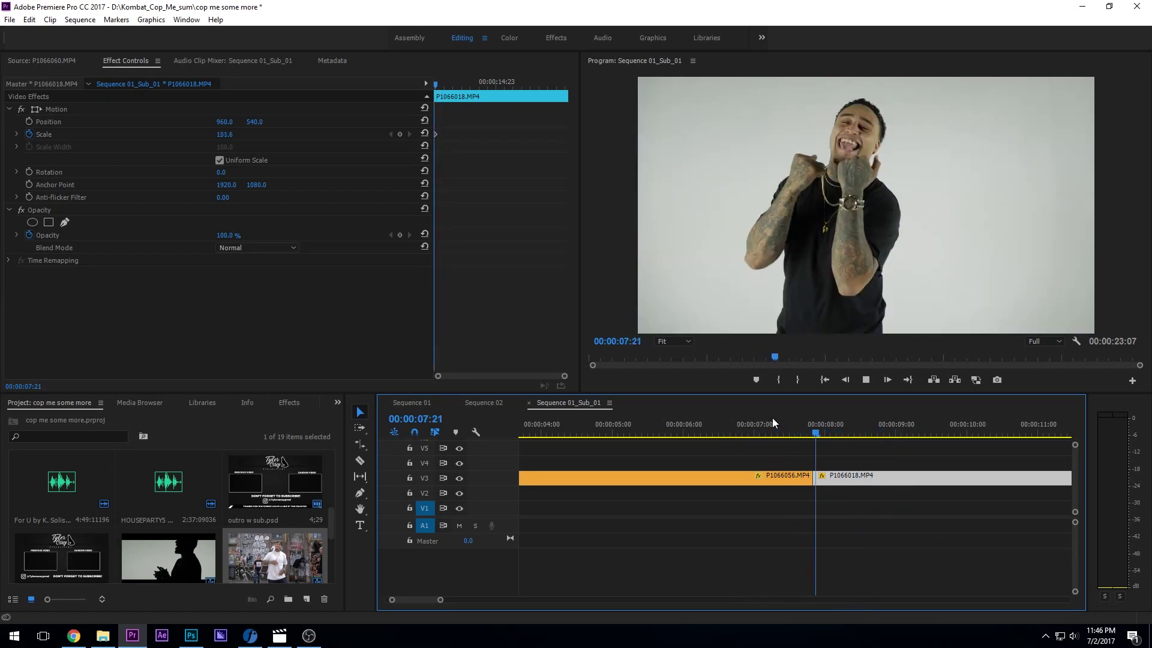
click(772, 420)
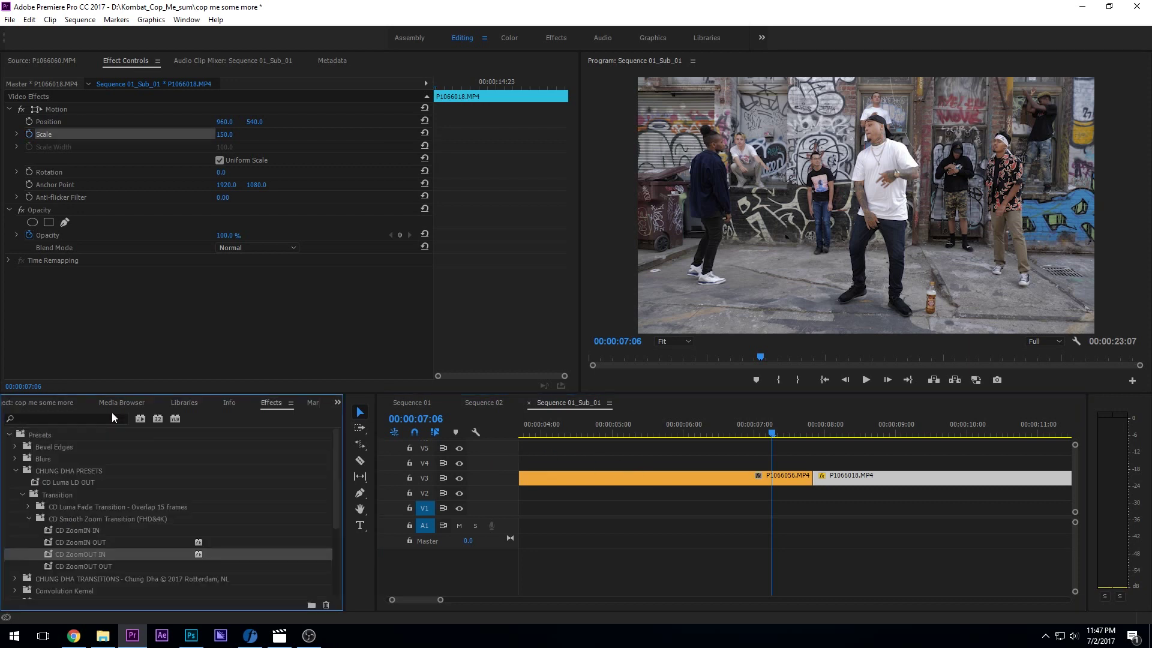
Step: Find the Levels video effect and apply it to both P1066056.MP4 and P1066018.MP4
click(111, 414)
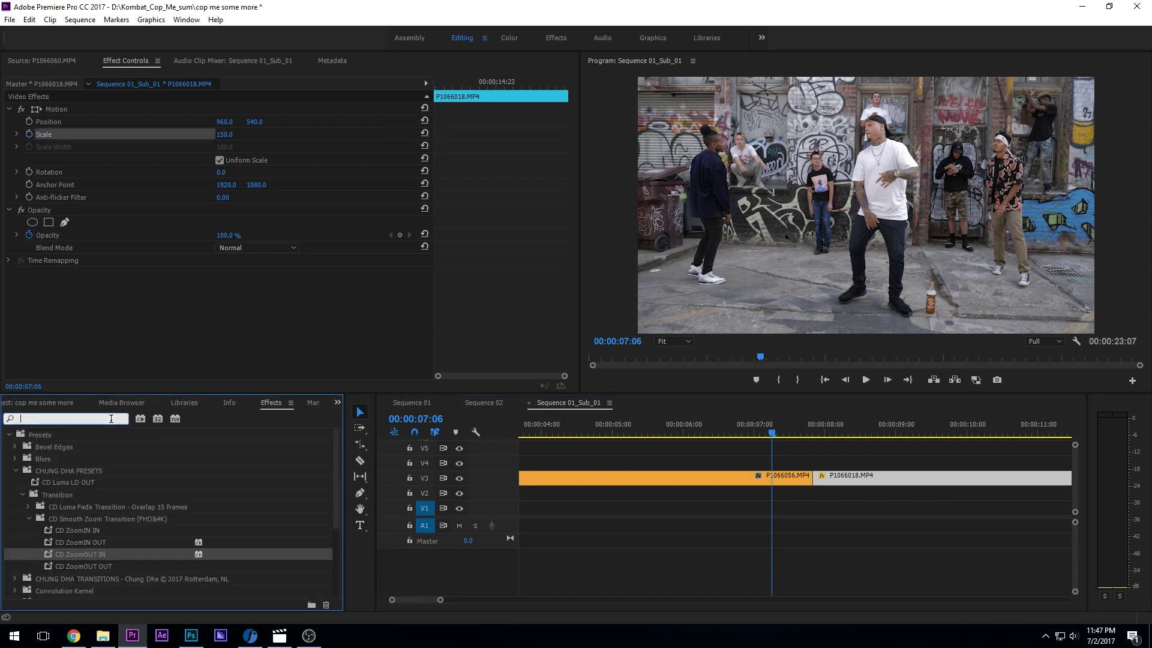
text(level)
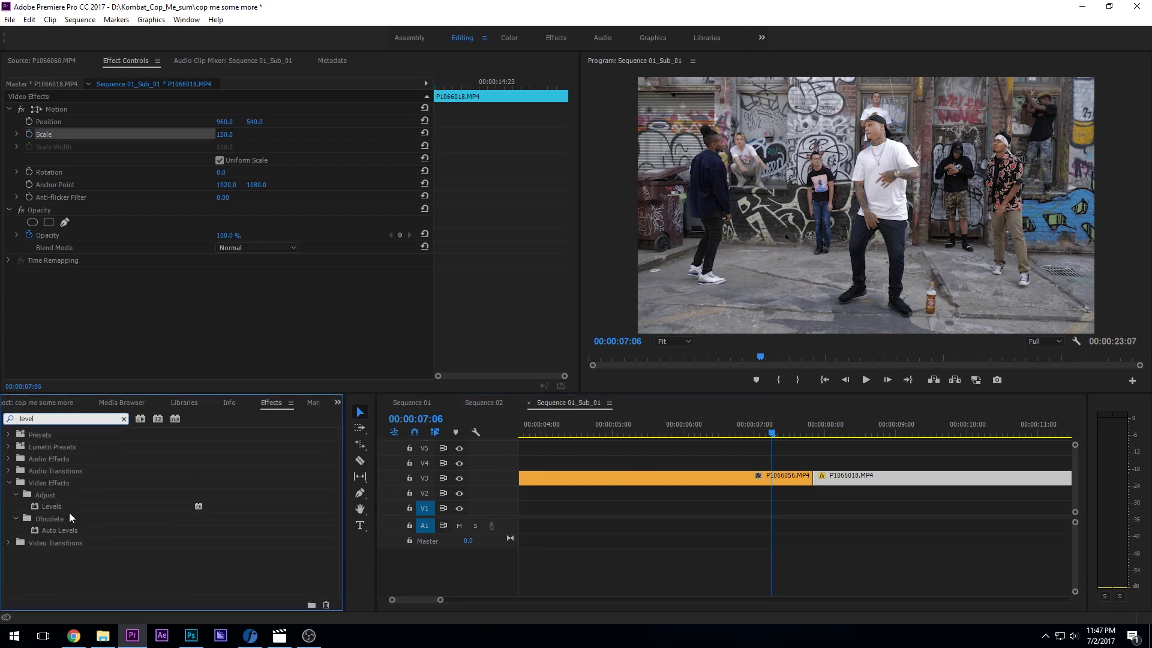
drag(63, 503, 774, 479)
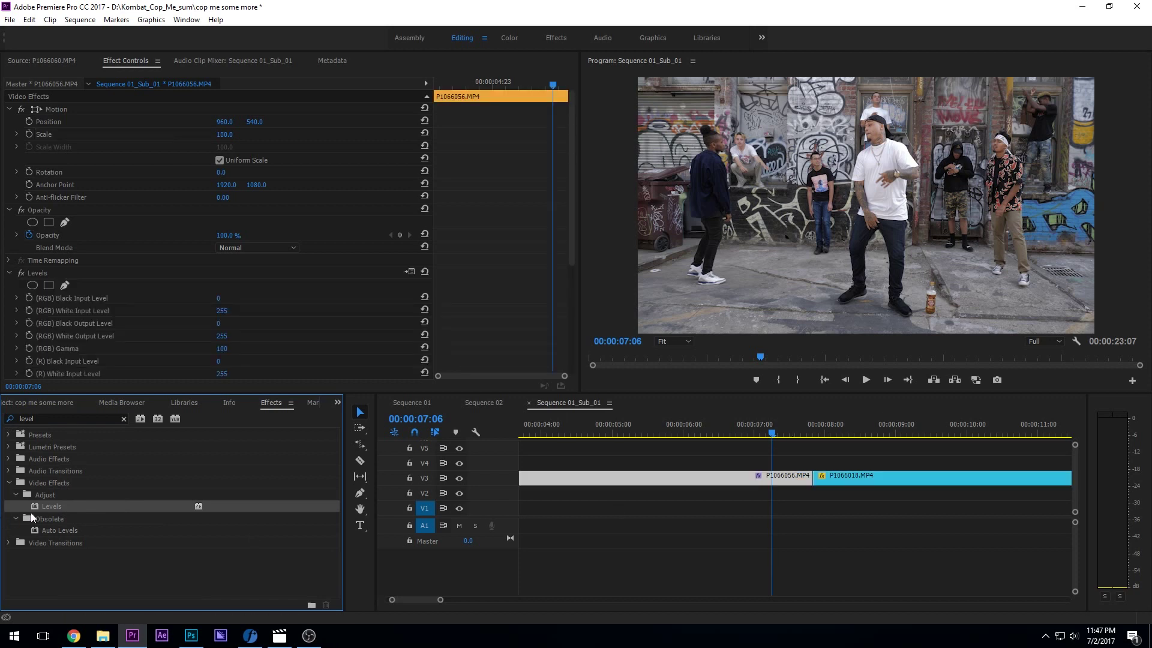
drag(794, 478, 794, 478)
click(811, 432)
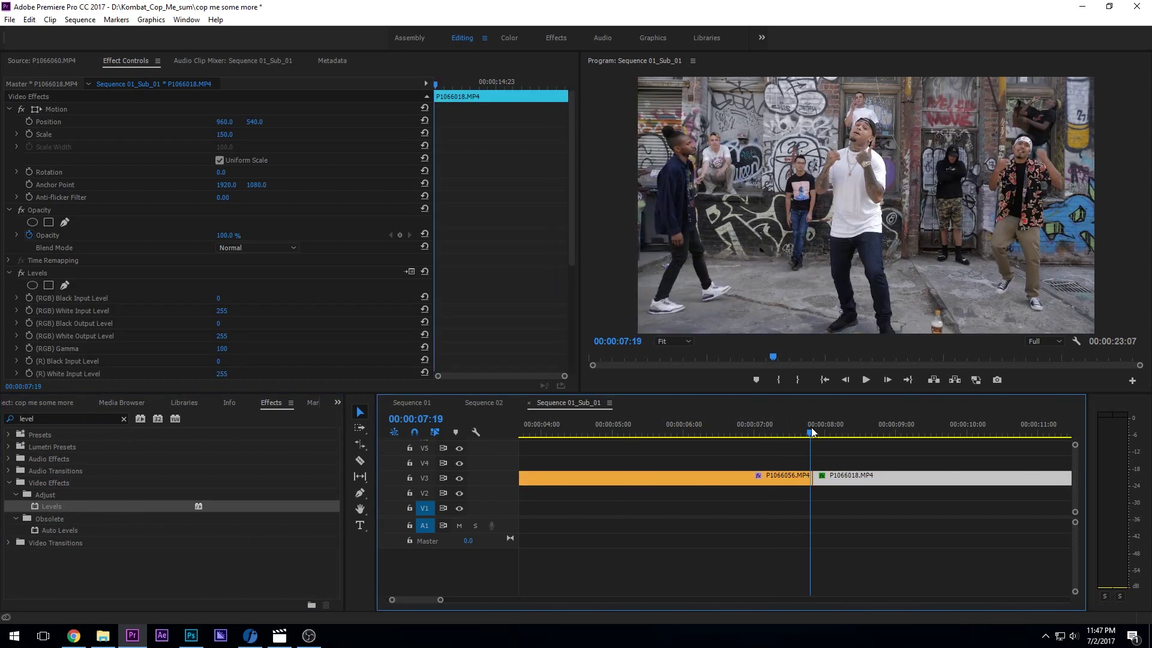
key(Right)
key(Left)
click(30, 309)
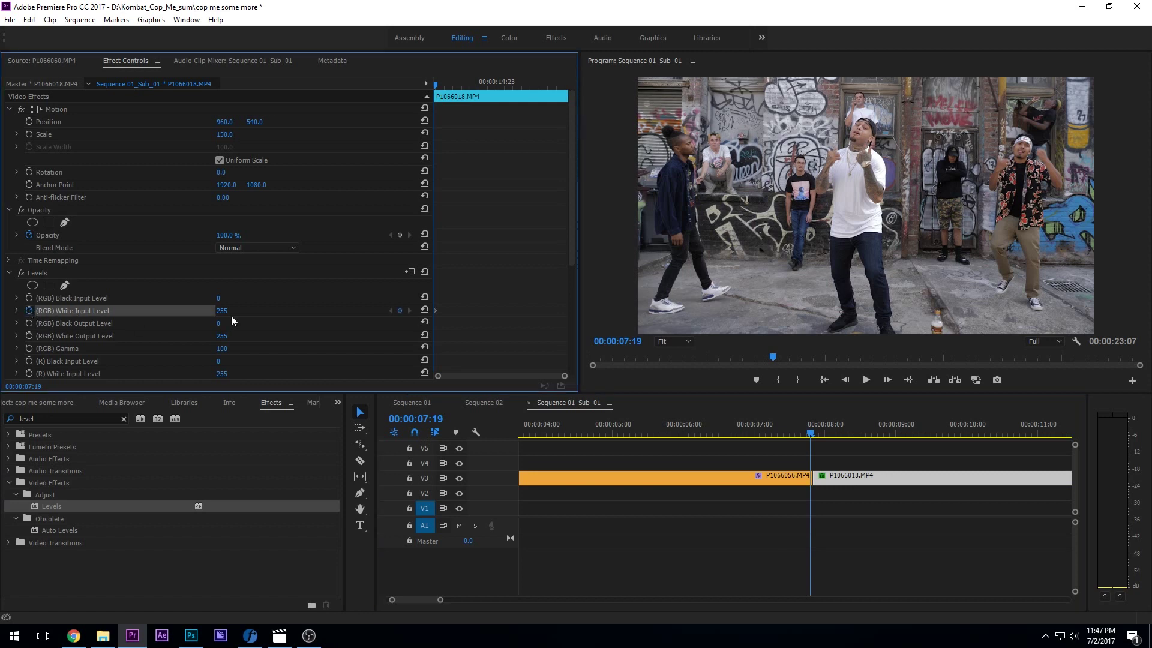
click(221, 310)
click(249, 320)
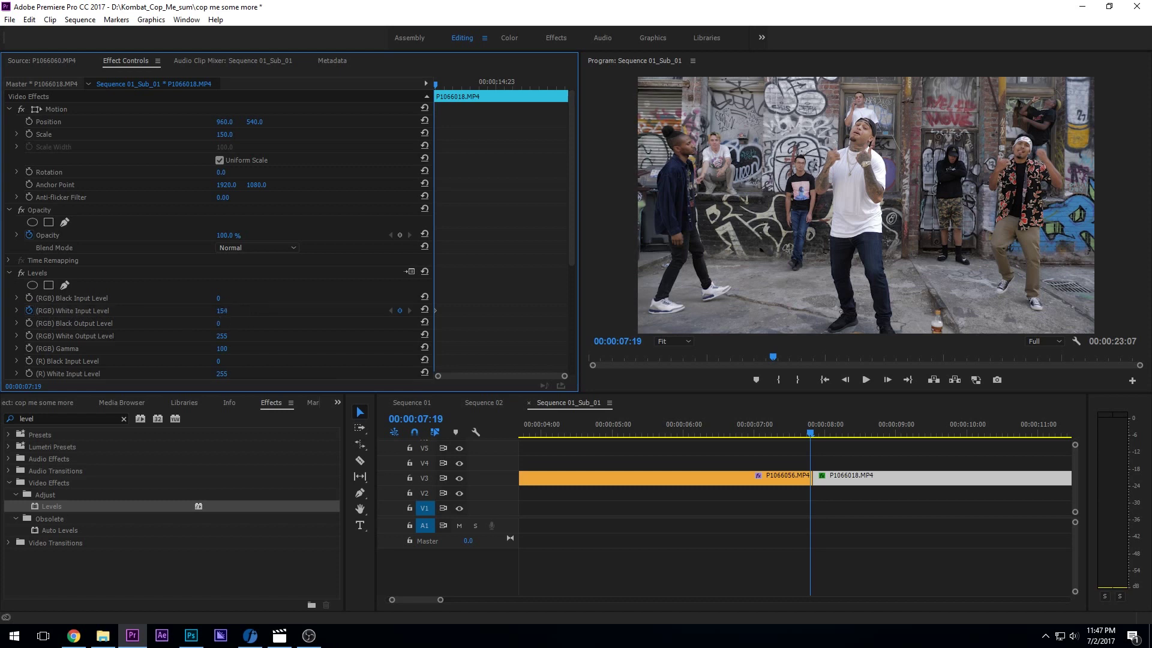
key(ctrl+z)
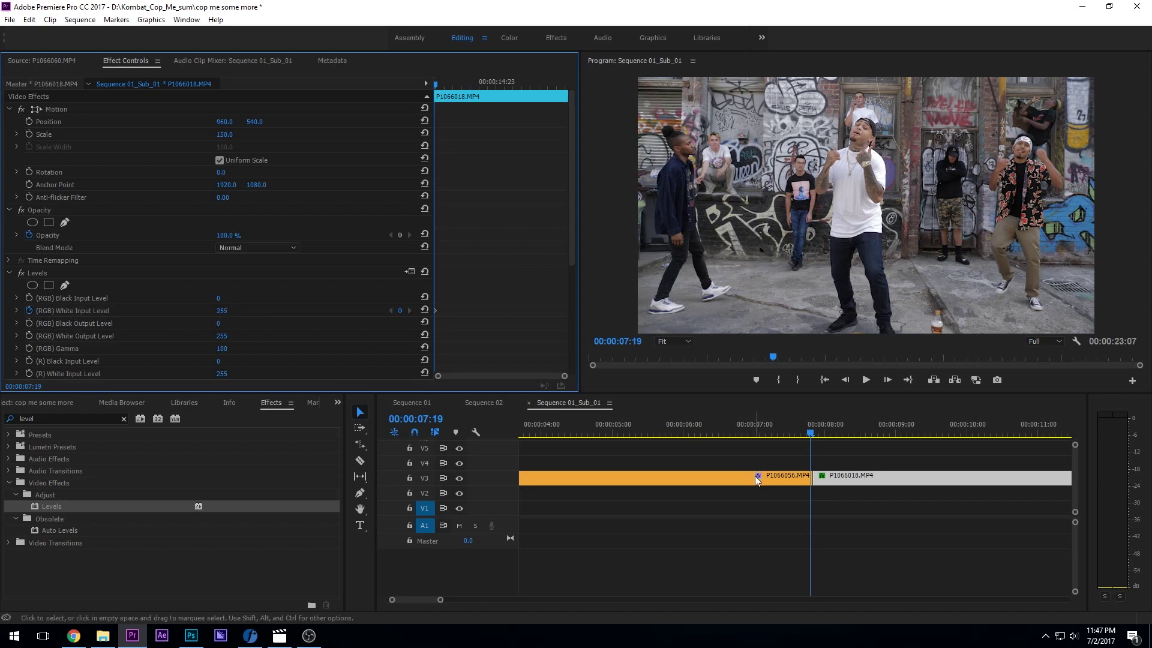
Step: Keyframe P1066056.MP4's (RGB) White Input Level at 99 on 00:00:07:19 and reset it to 255 on 00:00:07:17
click(754, 476)
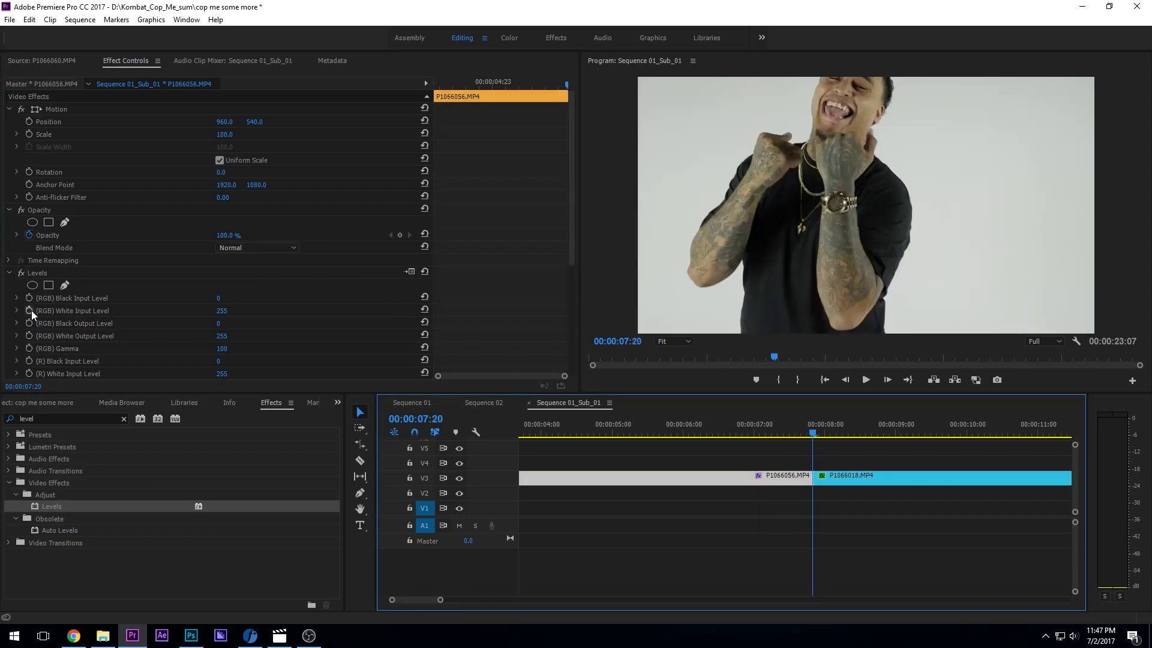
click(30, 311)
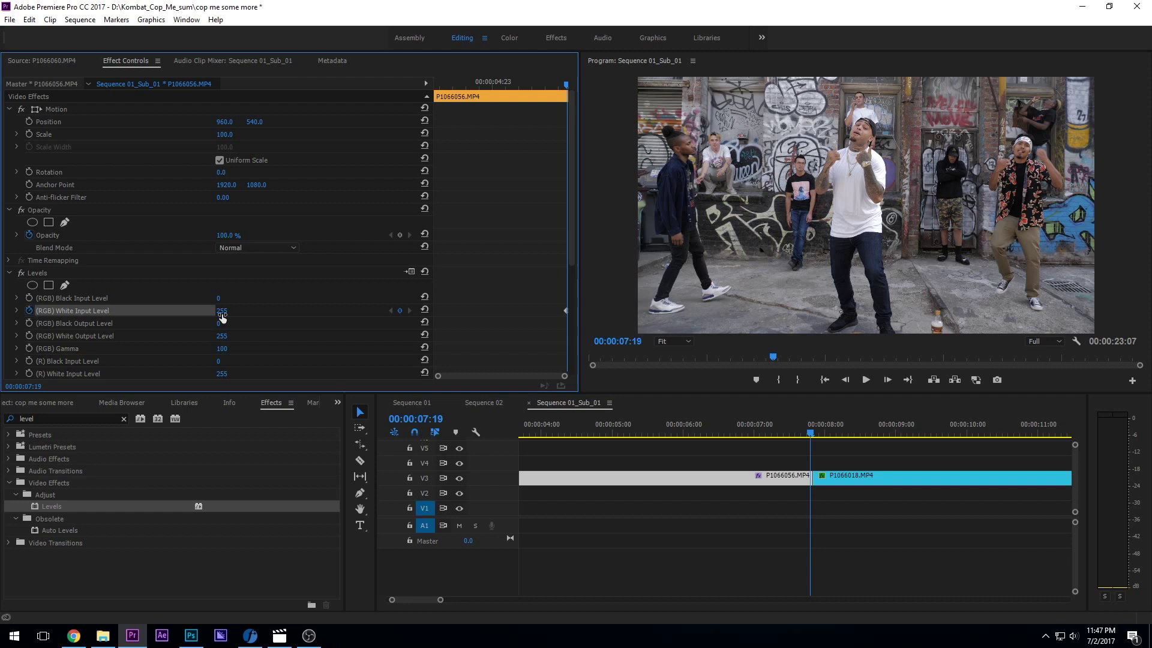
drag(222, 318, 129, 318)
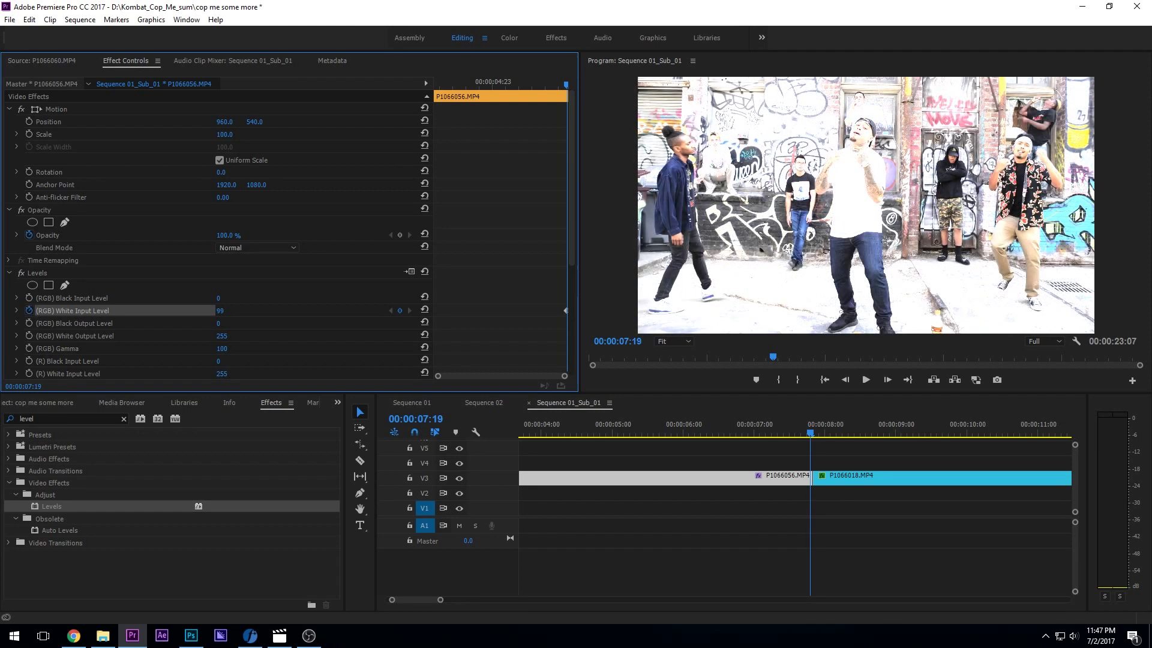
key(Left)
key(Left)
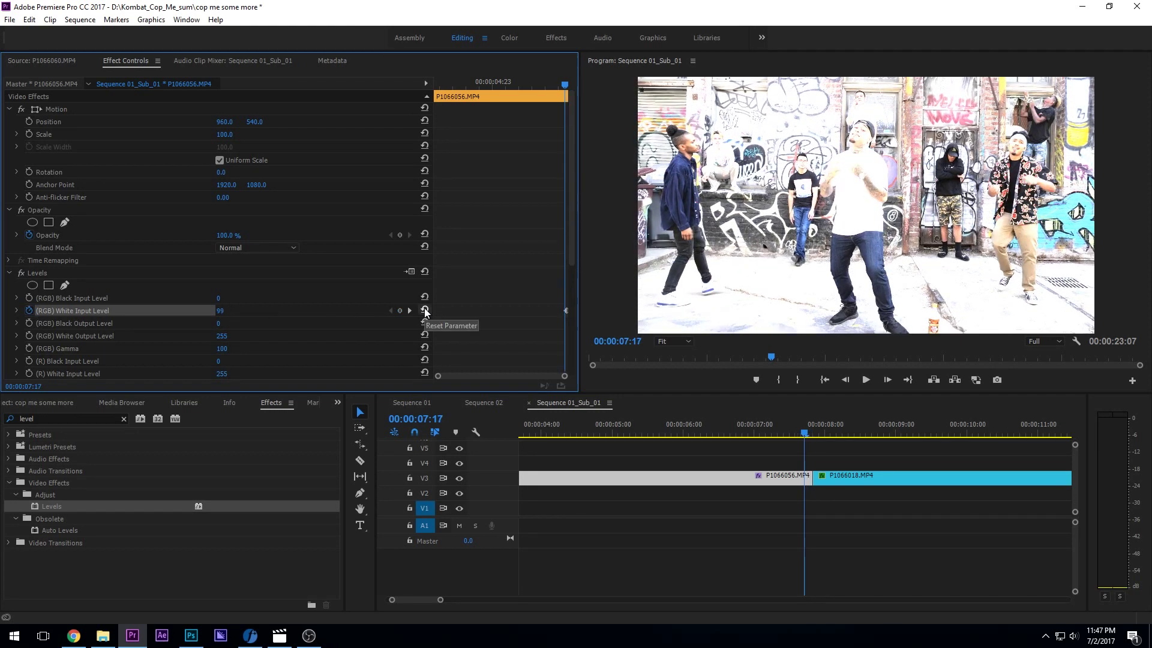
click(425, 311)
Step: Step frame by frame through the brightness flash at the end of P1066056.MP4 up to the cut
key(Right)
key(Right)
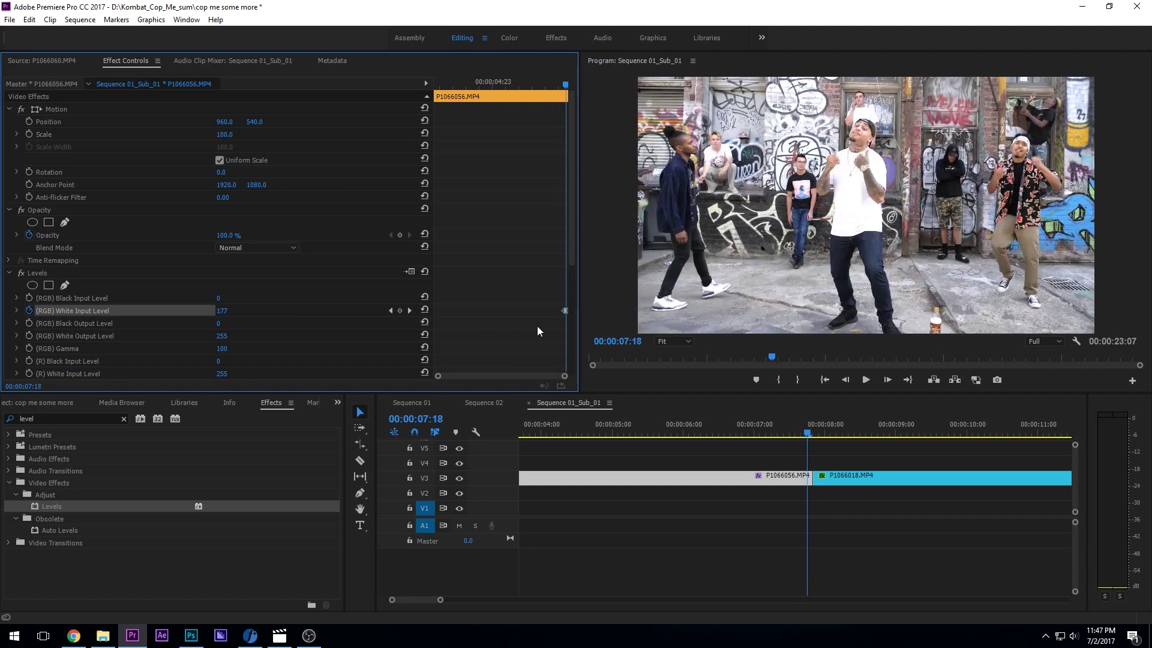
key(Left)
key(Left)
key(ctrl+z)
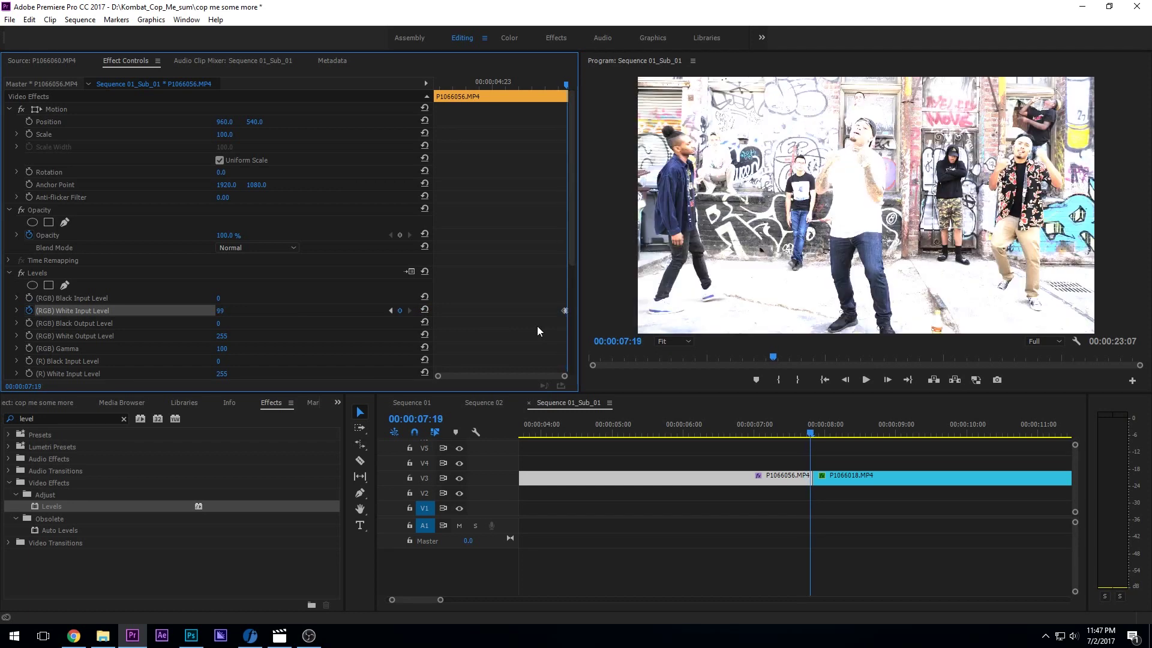
key(Right)
key(Right)
key(Right)
Step: Keyframe P1066018.MP4's (RGB) White Input Level at 134 on 00:00:07:20 and reset it to 255 on 00:00:07:22
click(844, 485)
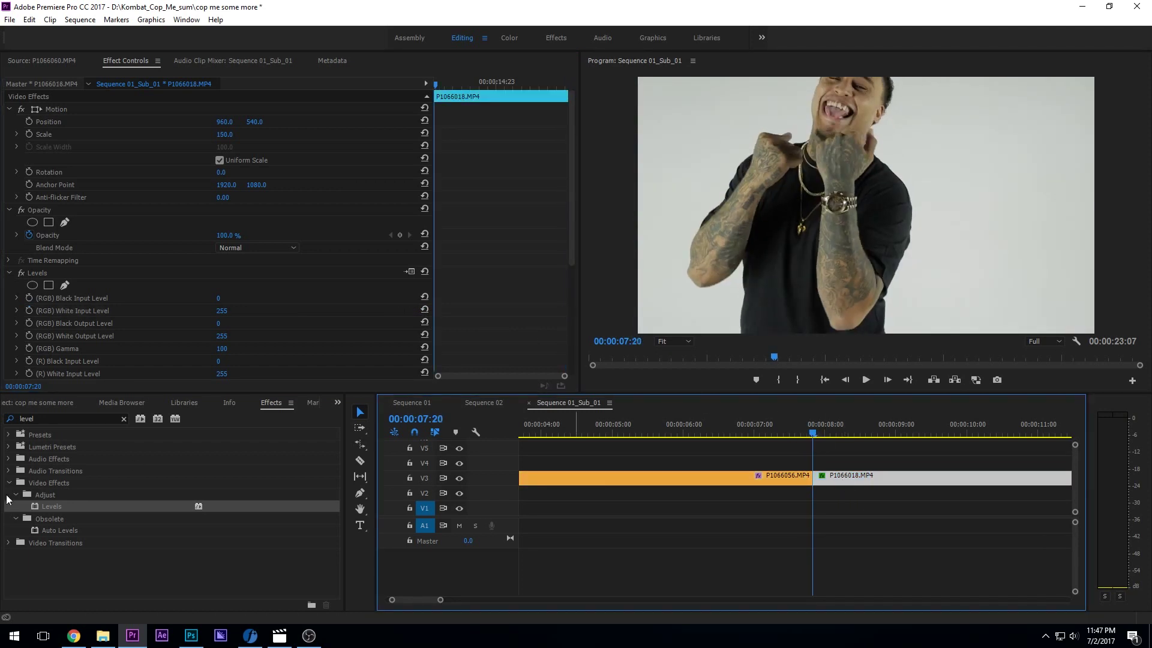
drag(43, 510, 67, 345)
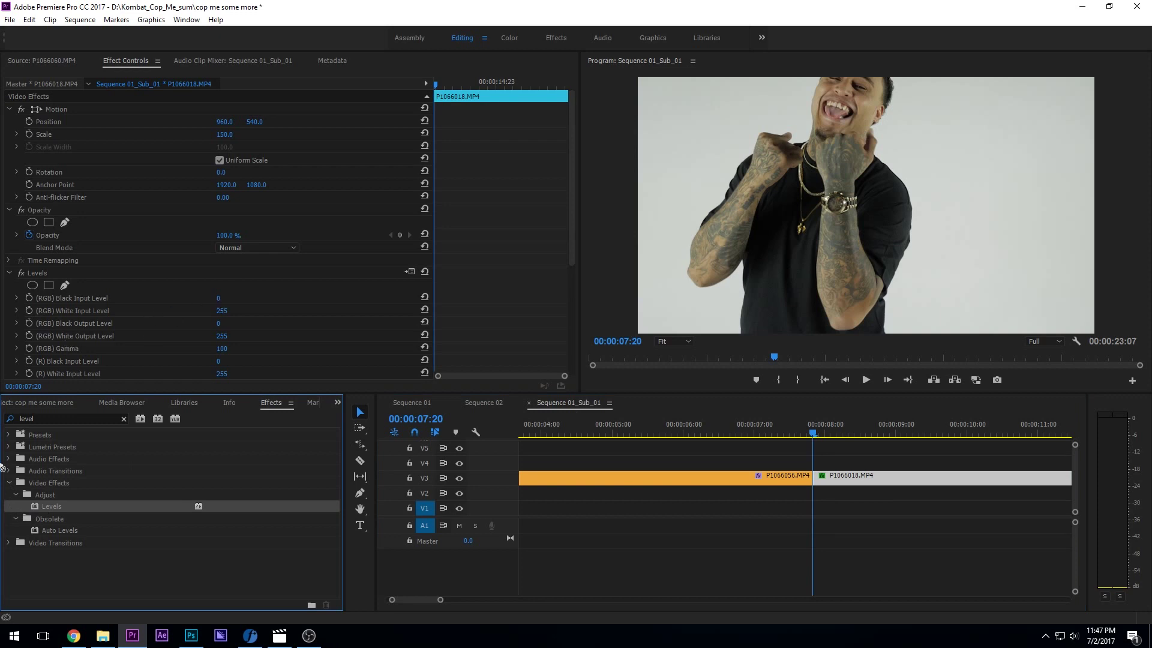
click(27, 309)
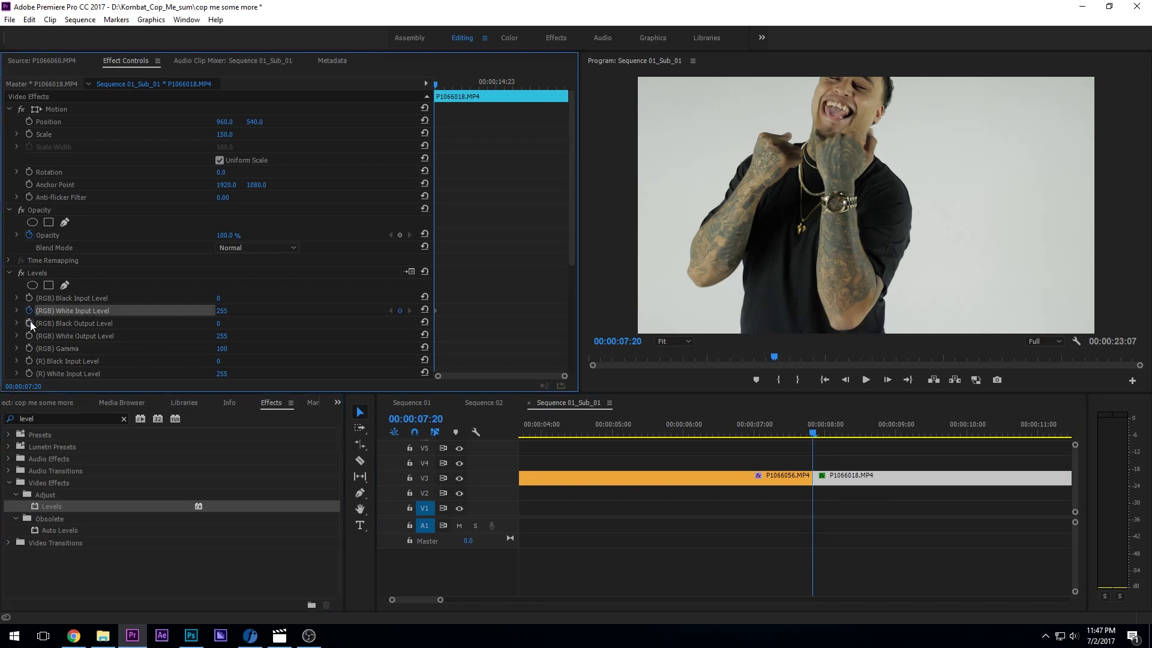
drag(226, 310, 180, 311)
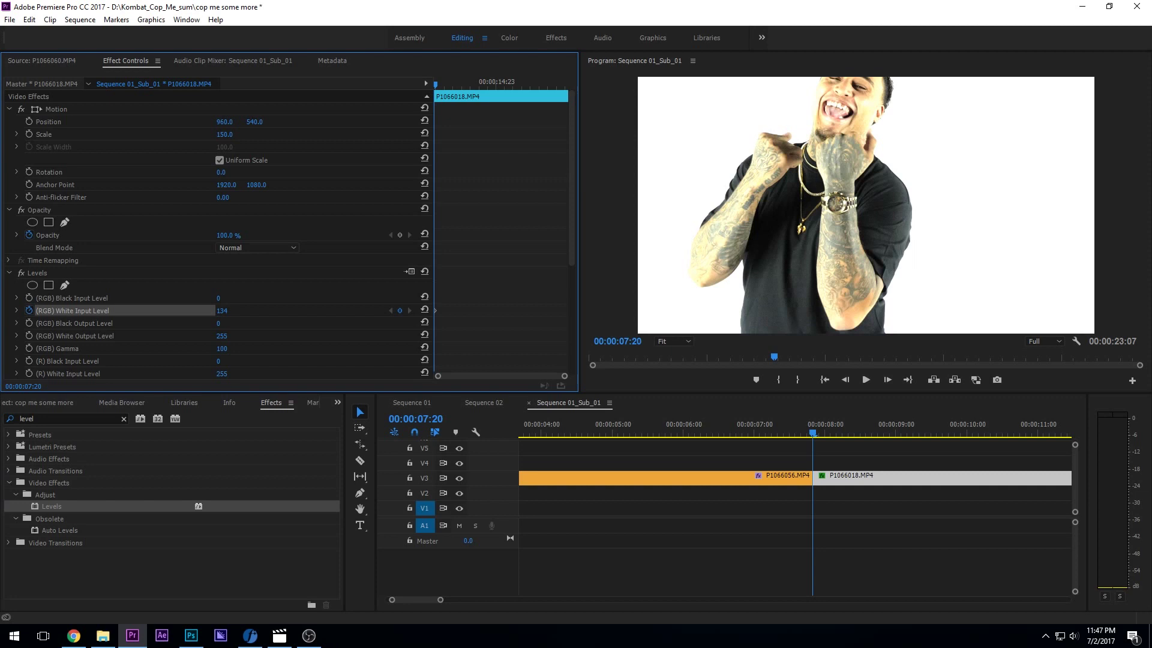
key(Right)
key(Right)
key(space)
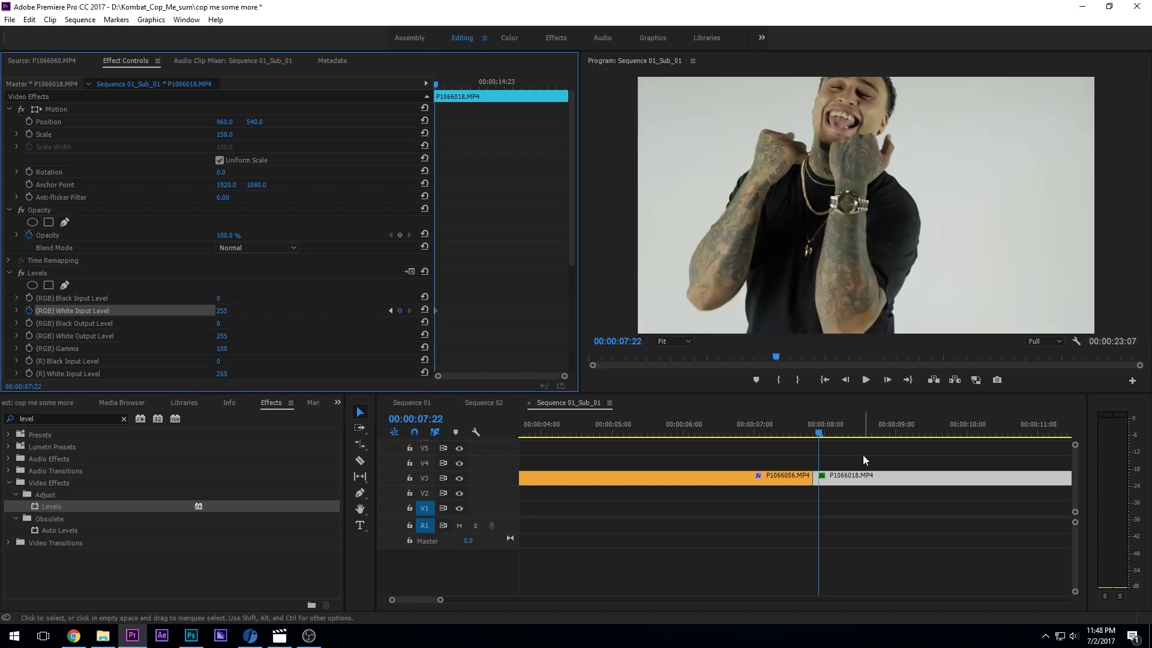
Step: Play back the cut between P1066056.MP4 and P1066018.MP4 to review the white flash
click(785, 433)
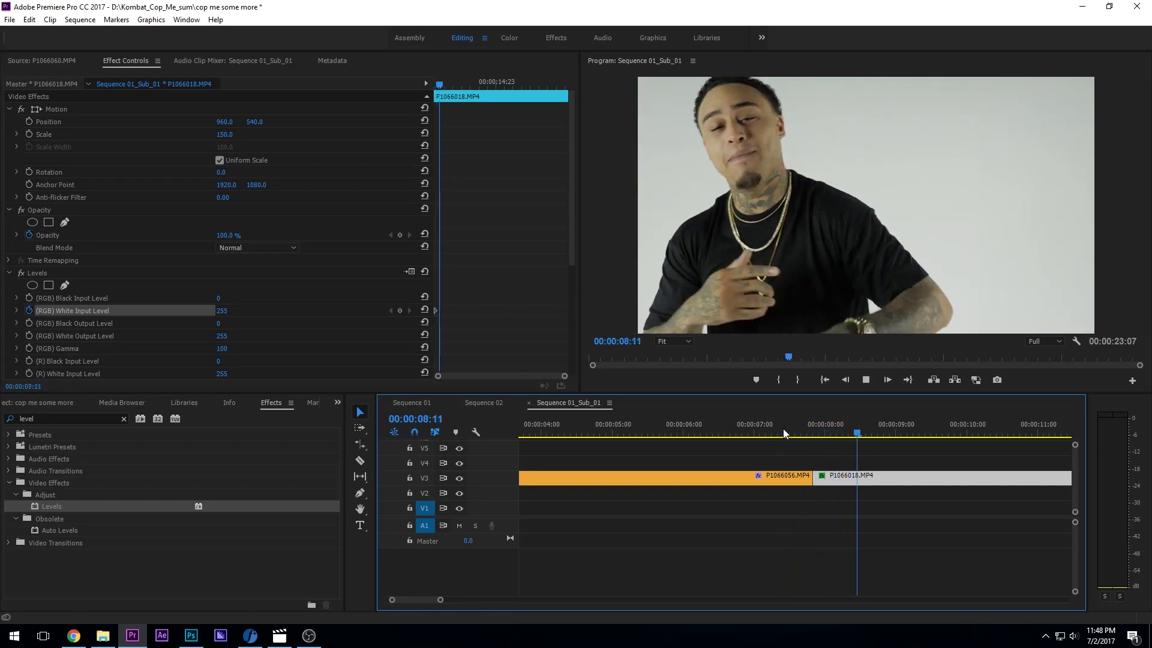
click(783, 432)
click(785, 431)
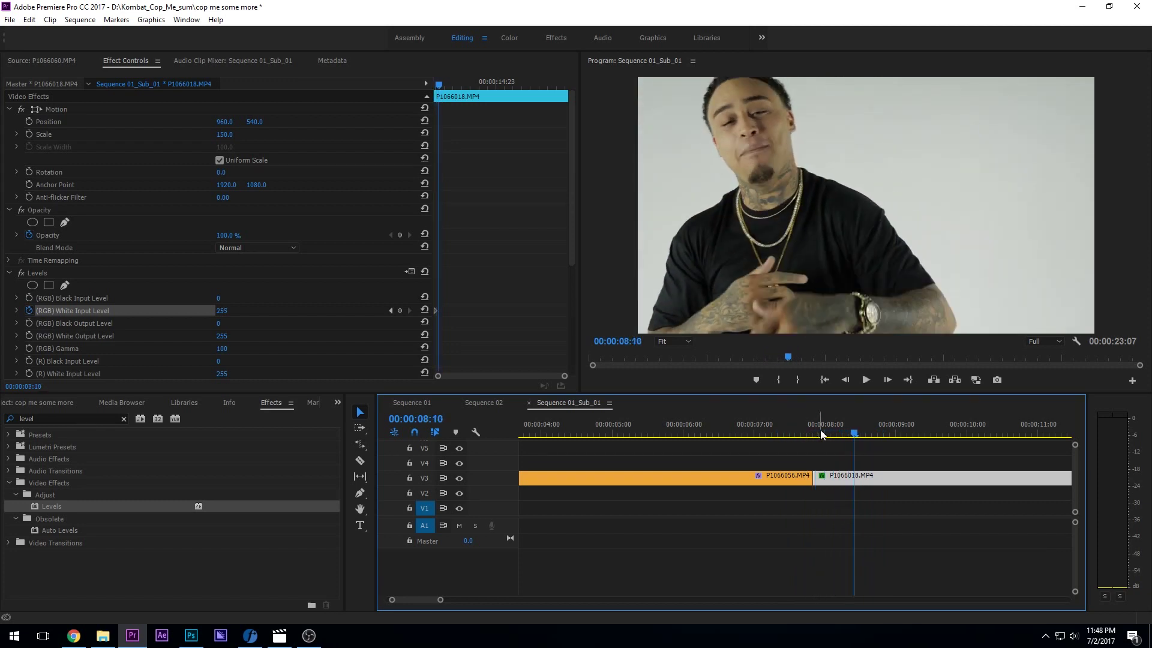
Step: Keyframe P1066018.MP4's (RGB) White Input Level at 142 on 00:00:07:23 for a second flash after the cut
click(819, 434)
key(=)
key(=)
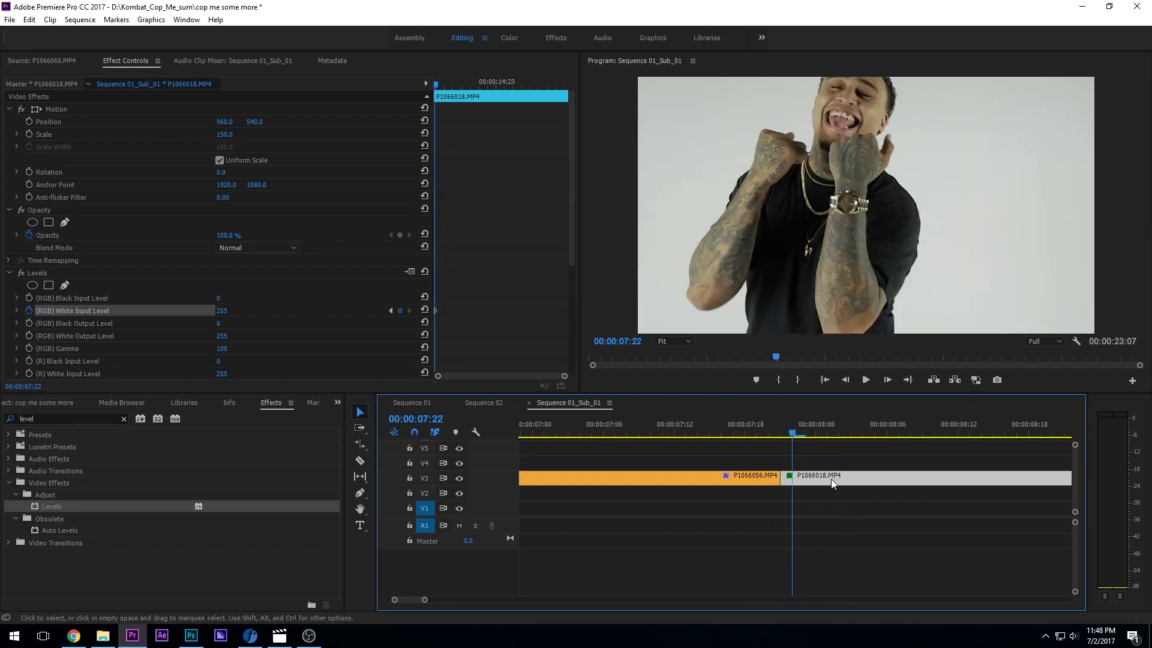
key(Right)
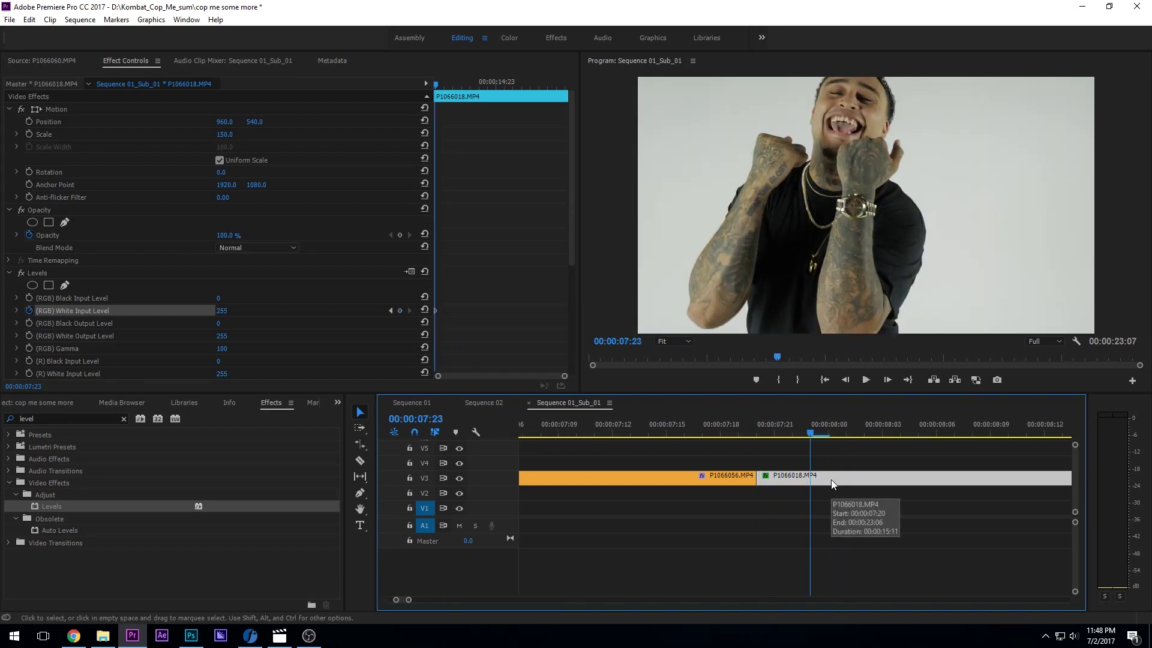
click(482, 290)
key(=)
key(=)
key(=)
key(=)
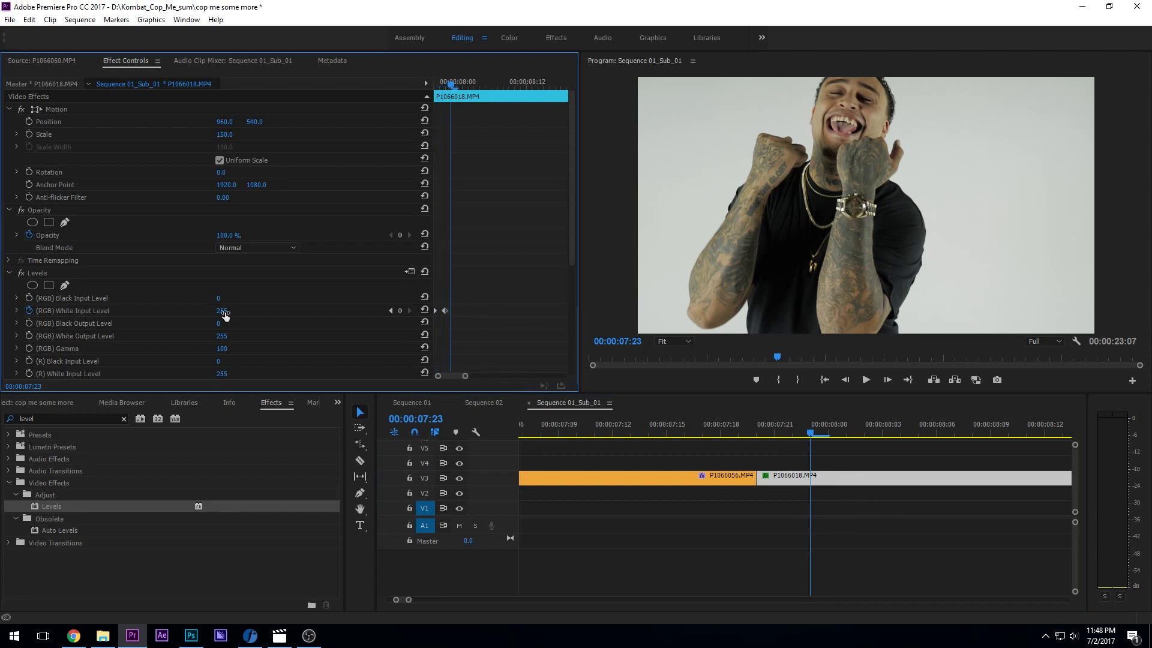
drag(226, 315, 158, 315)
key(Right)
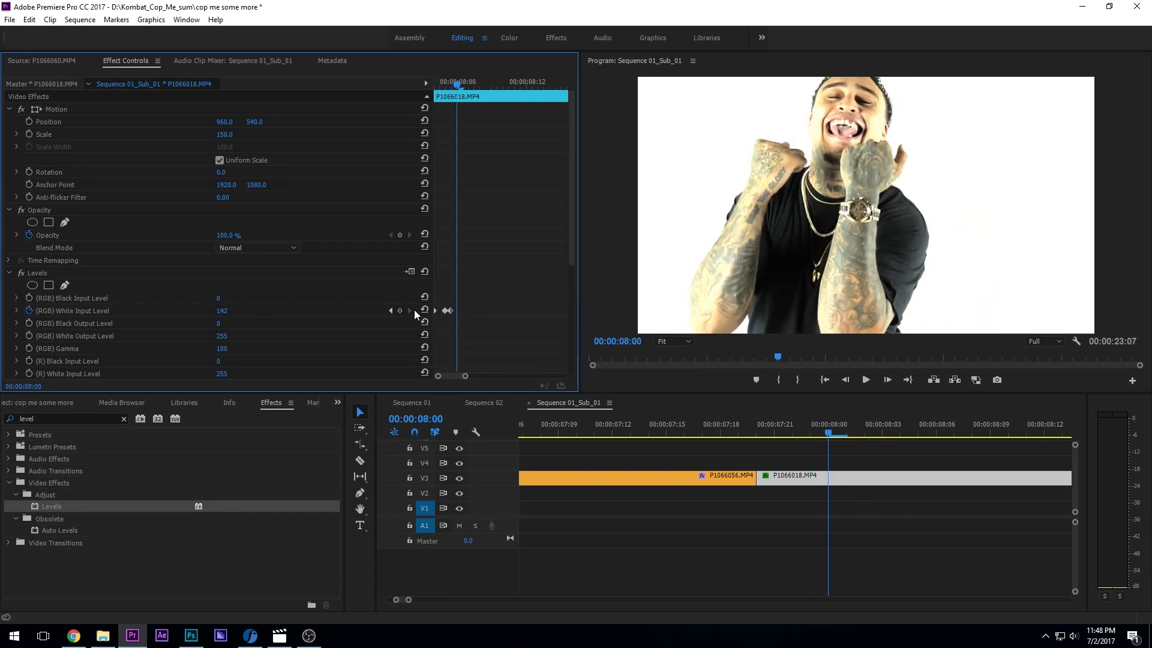
Step: Keyframe P1066018.MP4's (RGB) White Input Level at 152 on 00:00:08:01 and reset it to 255 on 00:00:08:02
drag(225, 314, 202, 314)
key(Right)
key(Right)
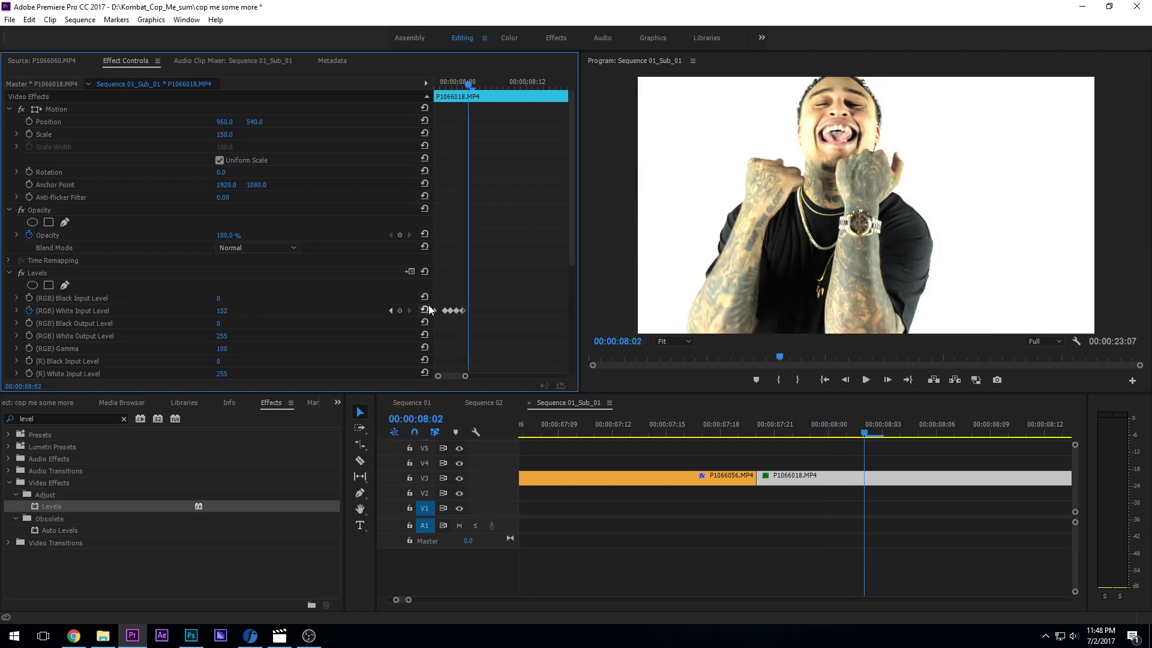
click(426, 309)
Step: Keyframe P1066056.MP4's (RGB) White Input Level at 173 on 00:00:07:16 and reset it to 255 on 00:00:07:15
click(729, 431)
click(719, 479)
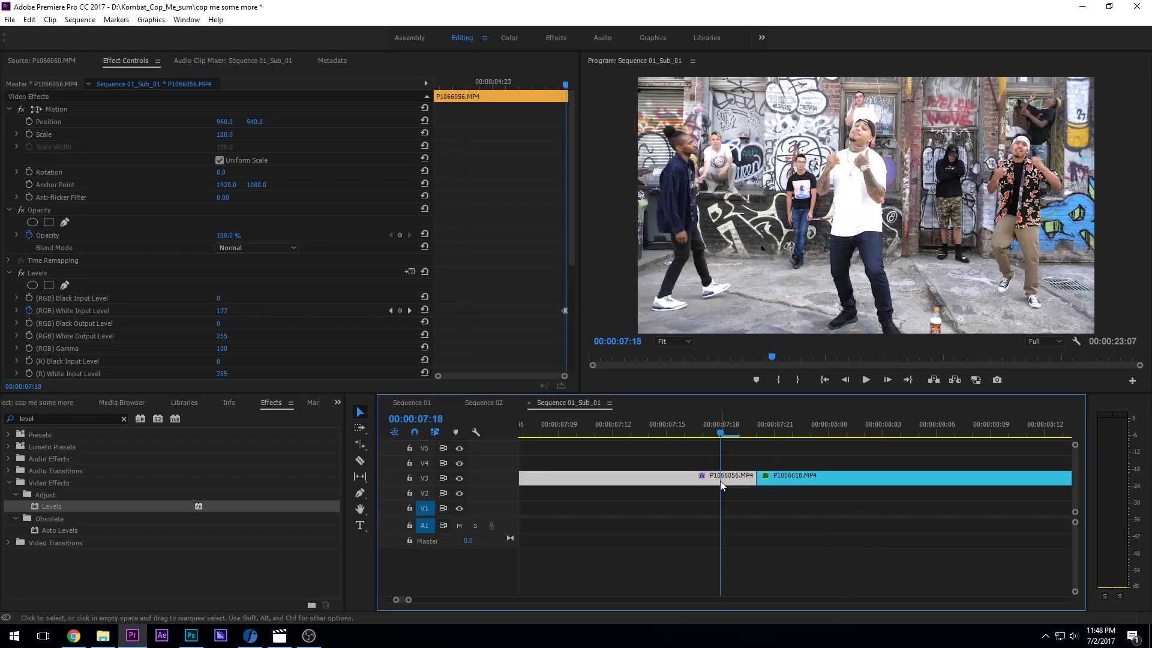
key(Left)
key(Left)
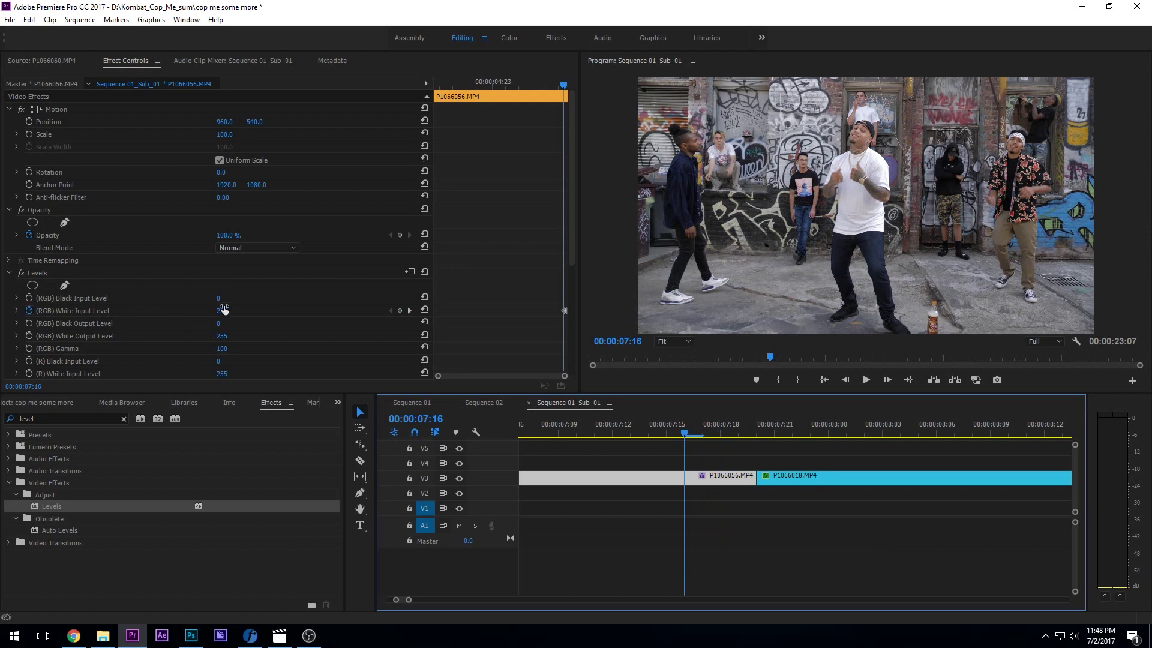
drag(224, 309, 175, 309)
key(Left)
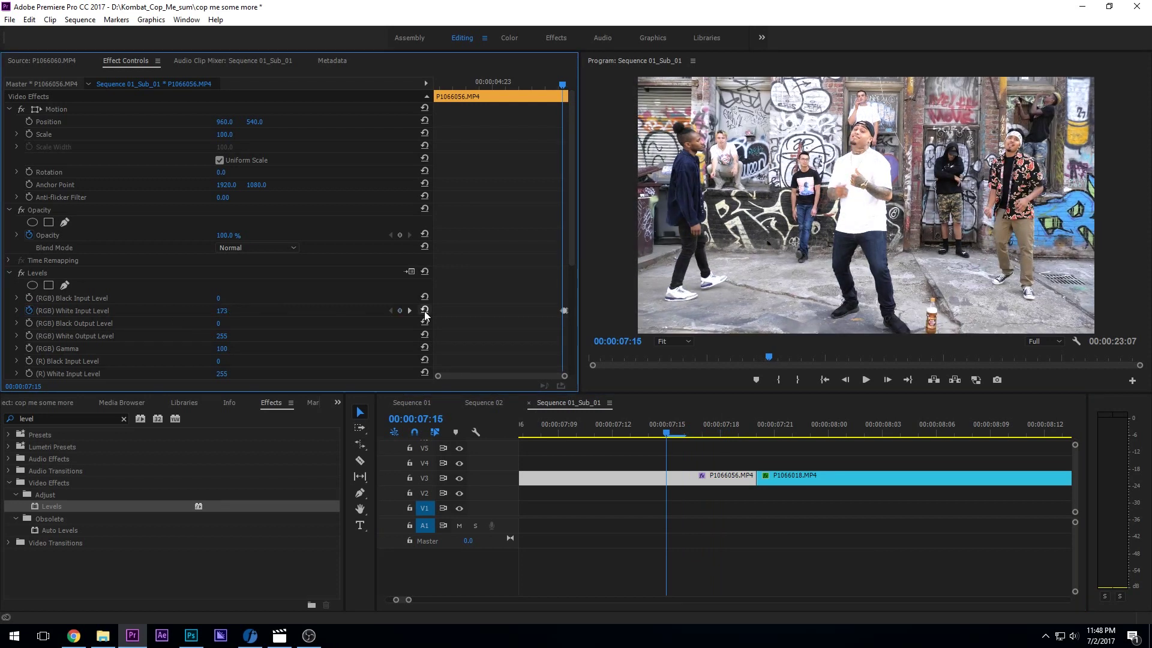
key(Left)
Step: Play the sequence from before the cut through into P1066018.MP4 to review the repeated flashes
key(space)
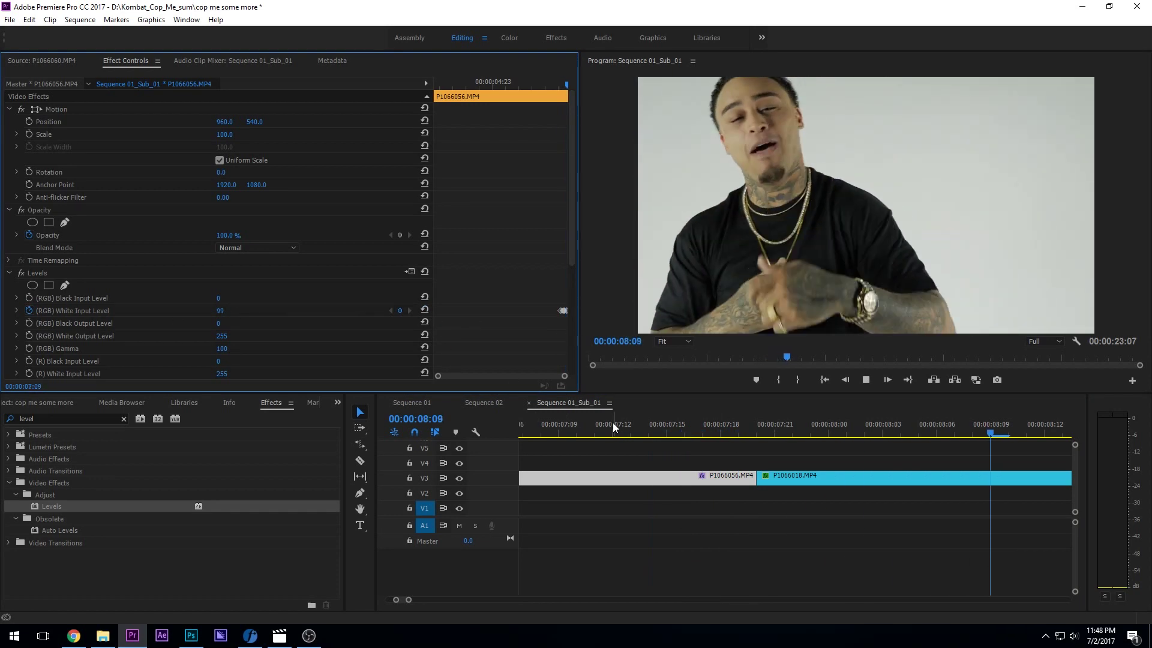
key(minus)
key(minus)
key(minus)
key(minus)
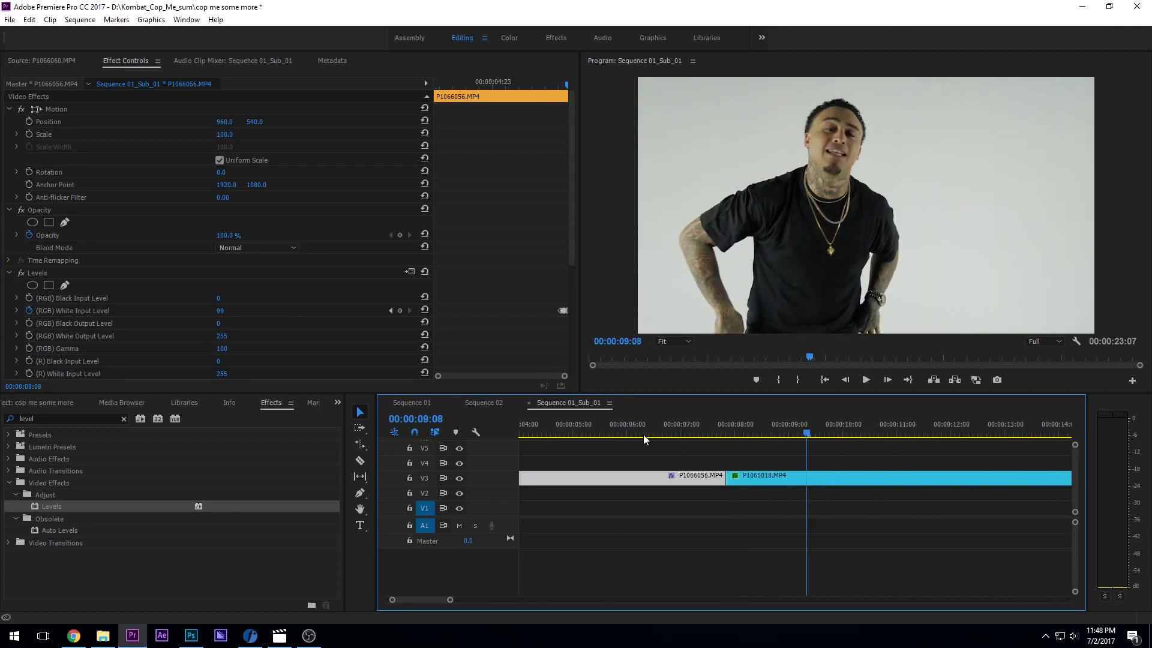
click(672, 428)
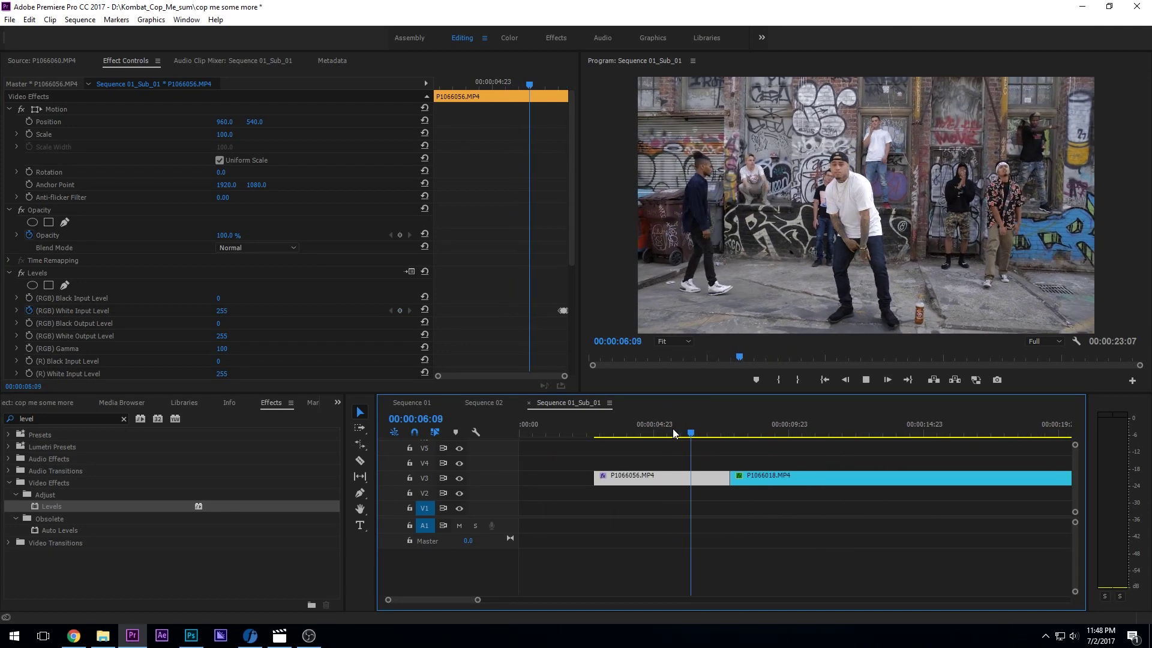